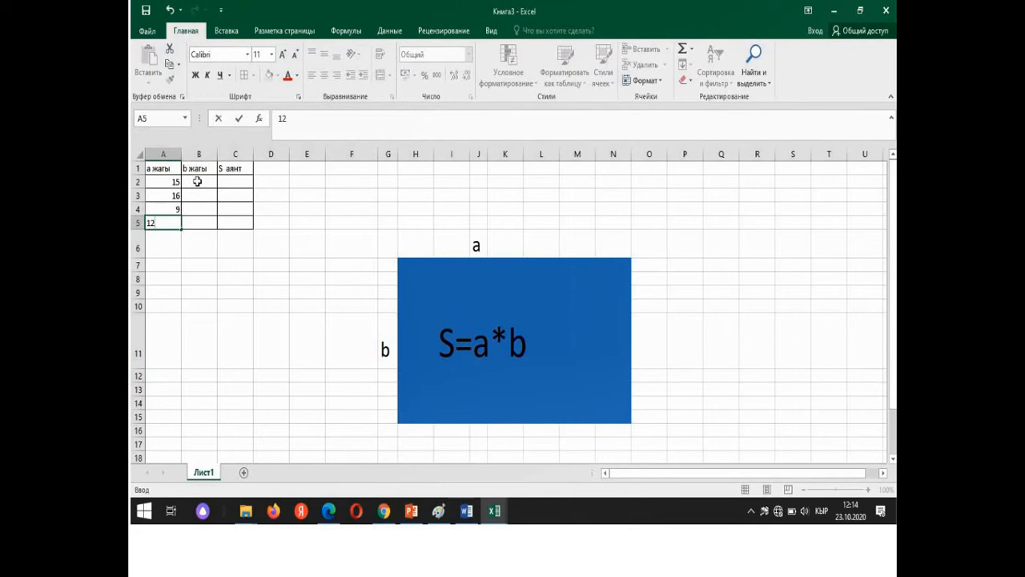
Step: Enter the b side lengths 4, 3, 2 and 5 in cells B2 to B5
{"action": "left_click", "coordinate": [198, 180]}
{"action": "type", "text": "4"}
{"action": "key", "text": "Return"}
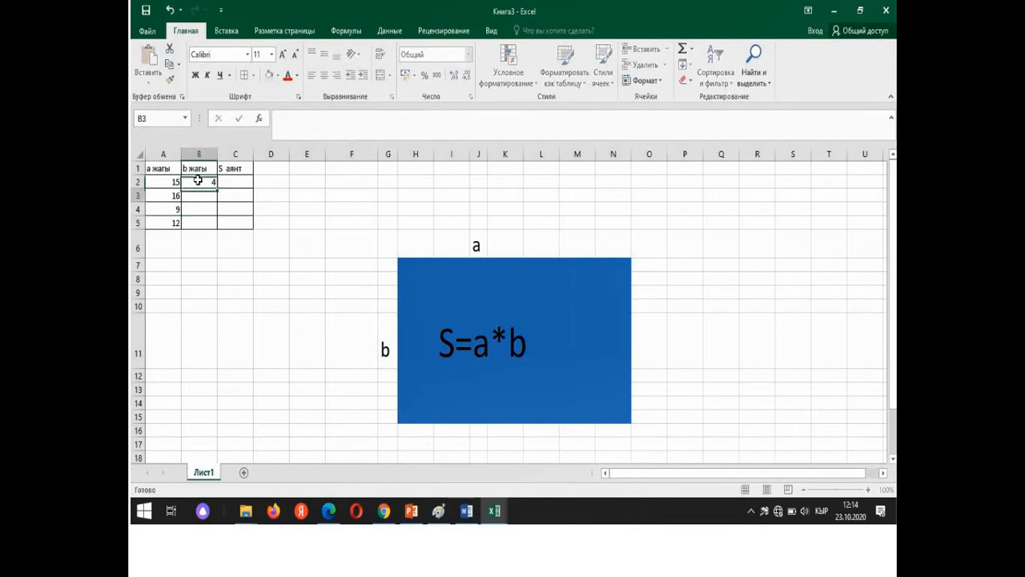
{"action": "type", "text": "3"}
{"action": "key", "text": "Return"}
{"action": "type", "text": "2"}
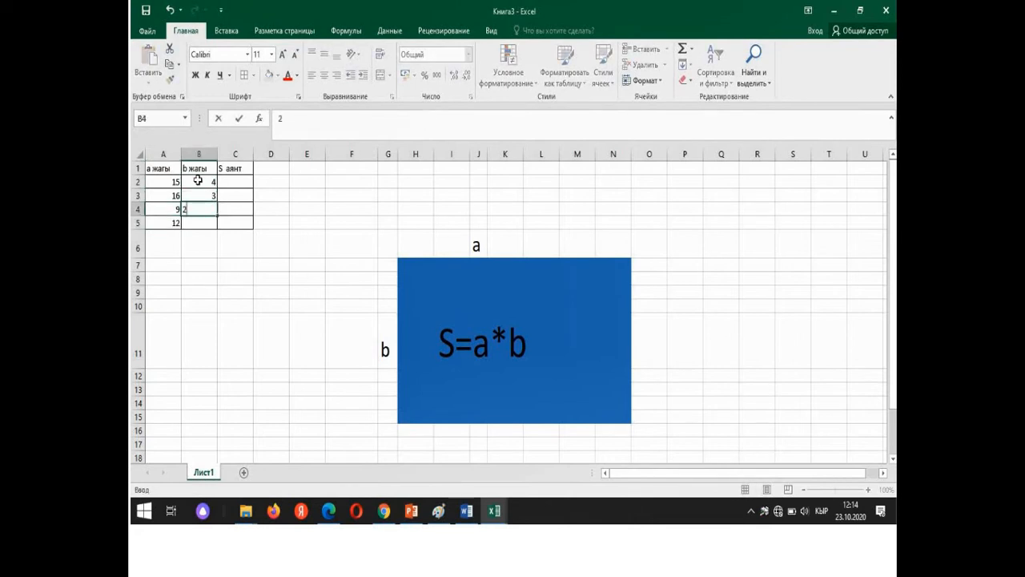
{"action": "key", "text": "Return"}
{"action": "type", "text": "5"}
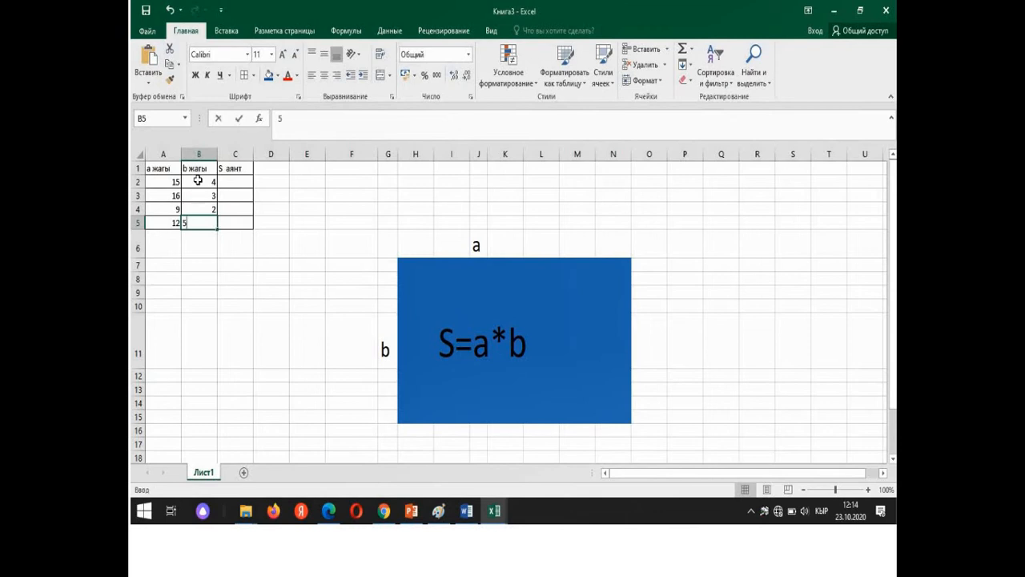
{"action": "key", "text": "Return"}
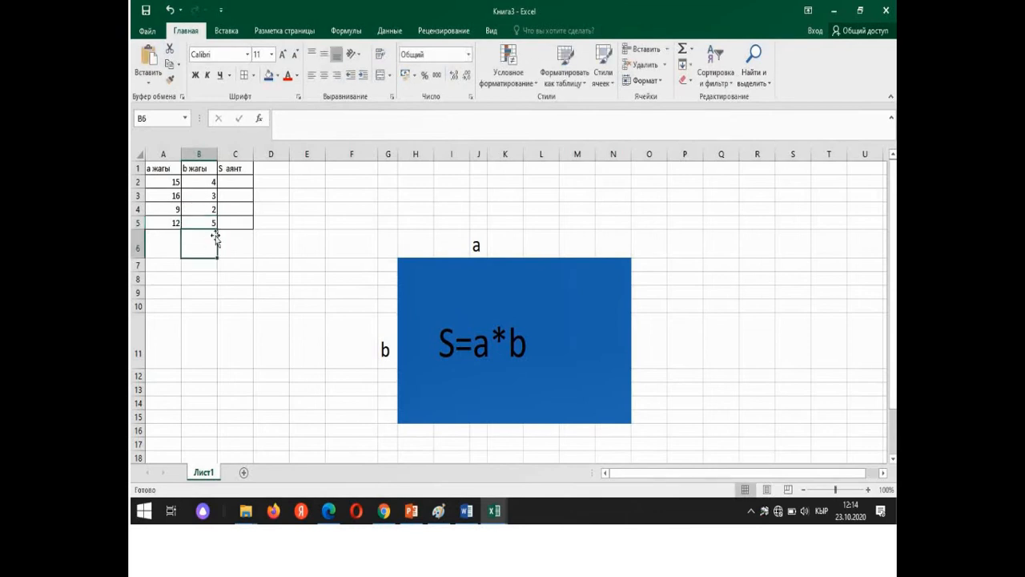
Step: Enter the area formula =A2*B2 in cell C2 of the S column
{"action": "left_click", "coordinate": [232, 182]}
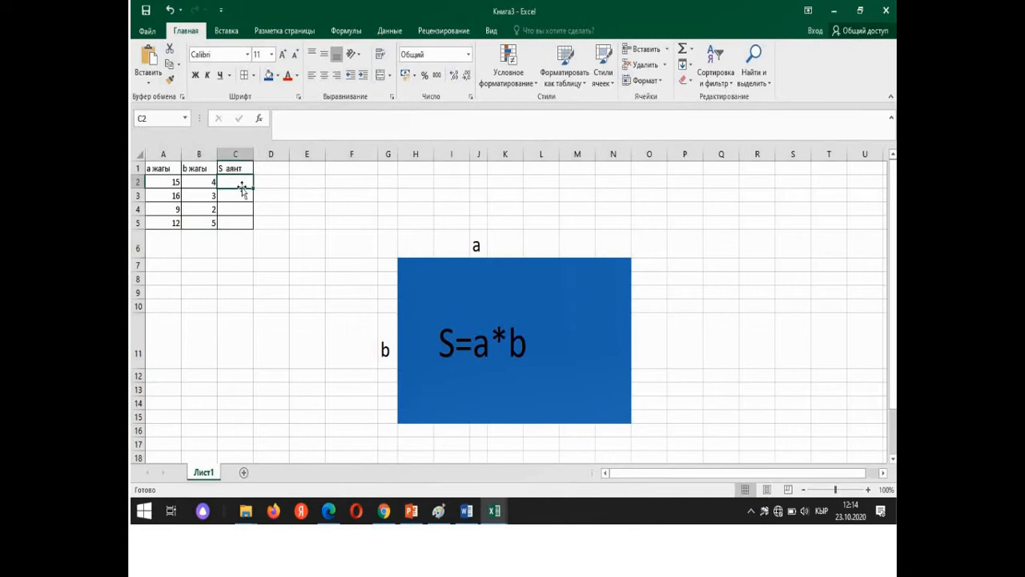
{"action": "left_click", "coordinate": [281, 118]}
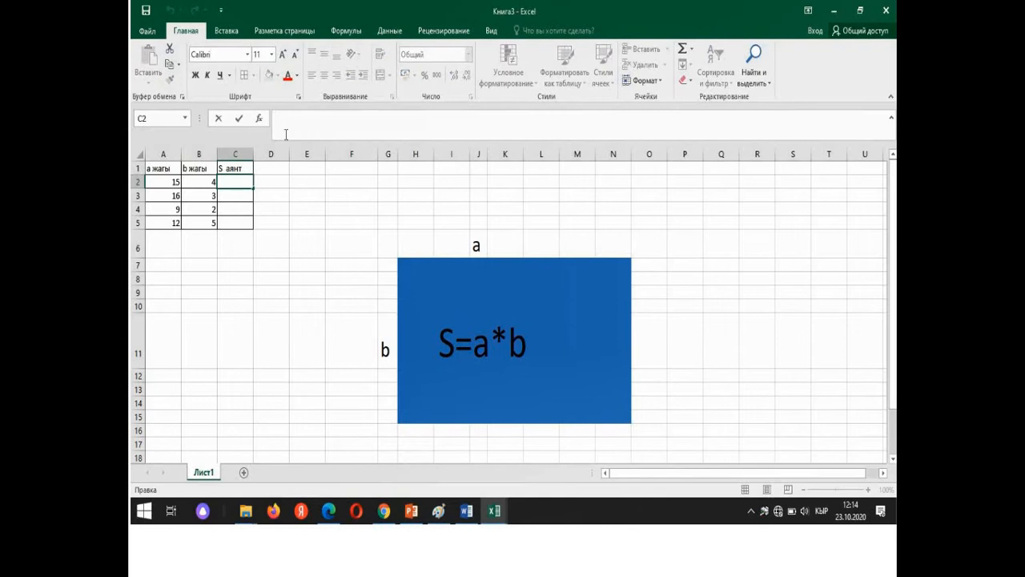
{"action": "type", "text": "="}
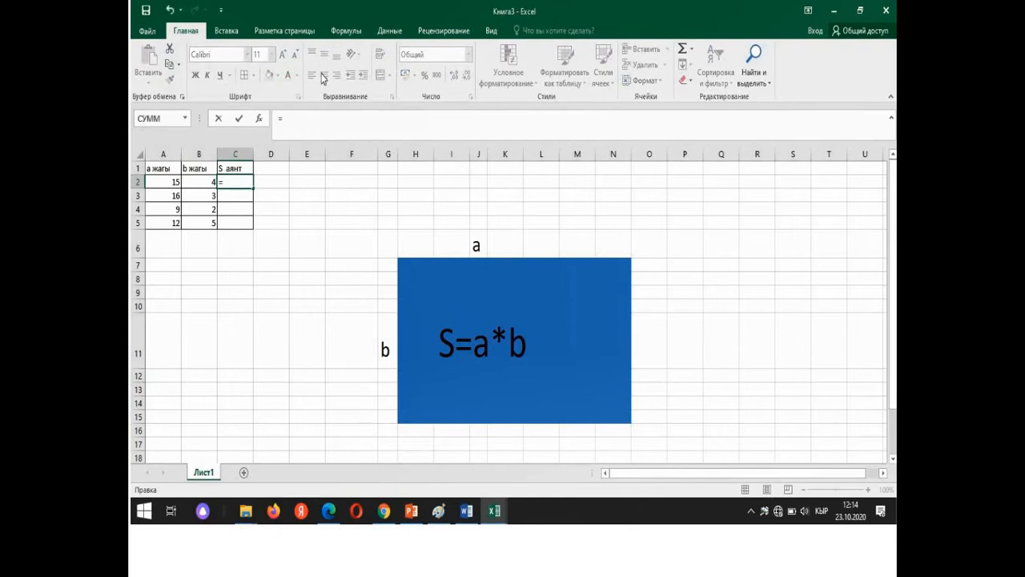
{"action": "left_click", "coordinate": [171, 180]}
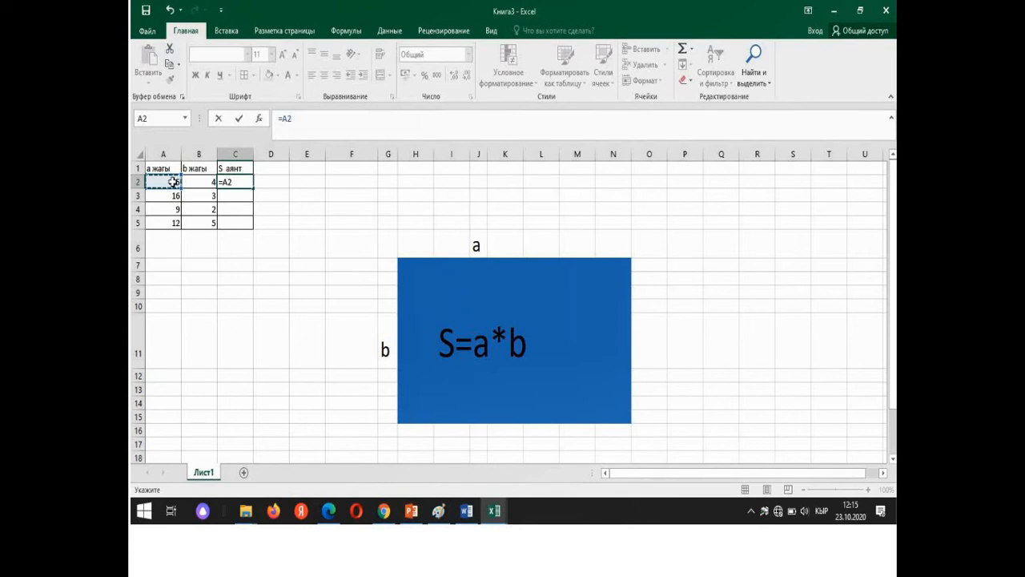
{"action": "type", "text": "*"}
{"action": "left_click", "coordinate": [201, 183]}
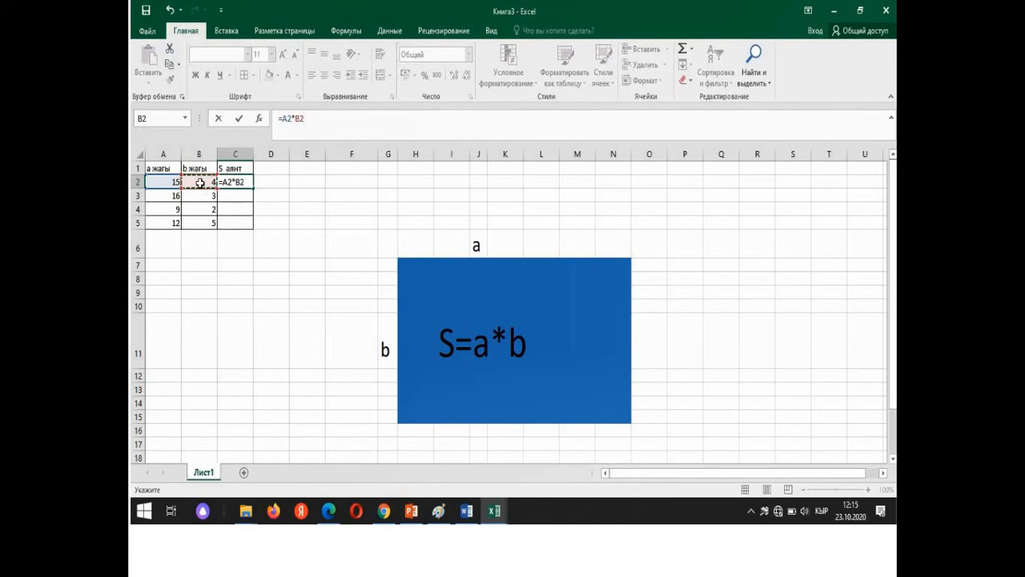
{"action": "key", "text": "Return"}
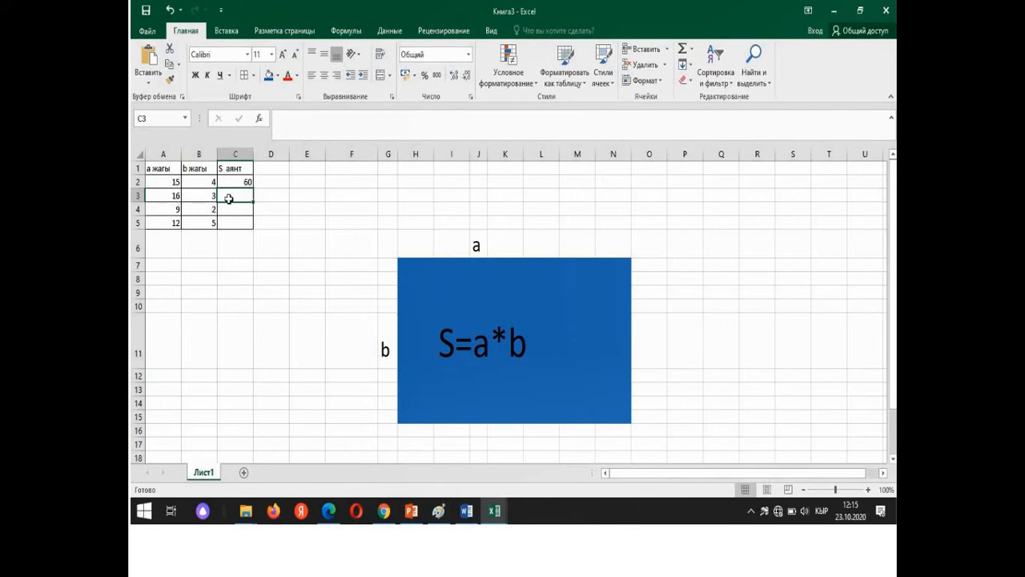
Step: Enter the area formula =A3*B3 in cell C3 for the second rectangle
{"action": "left_click", "coordinate": [286, 118]}
{"action": "type", "text": "="}
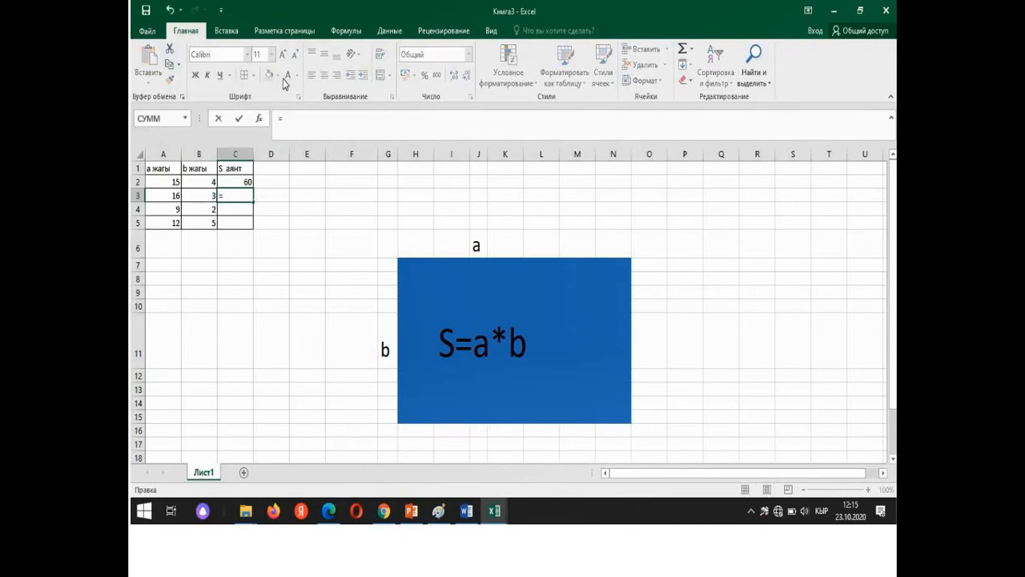
{"action": "left_click", "coordinate": [173, 196]}
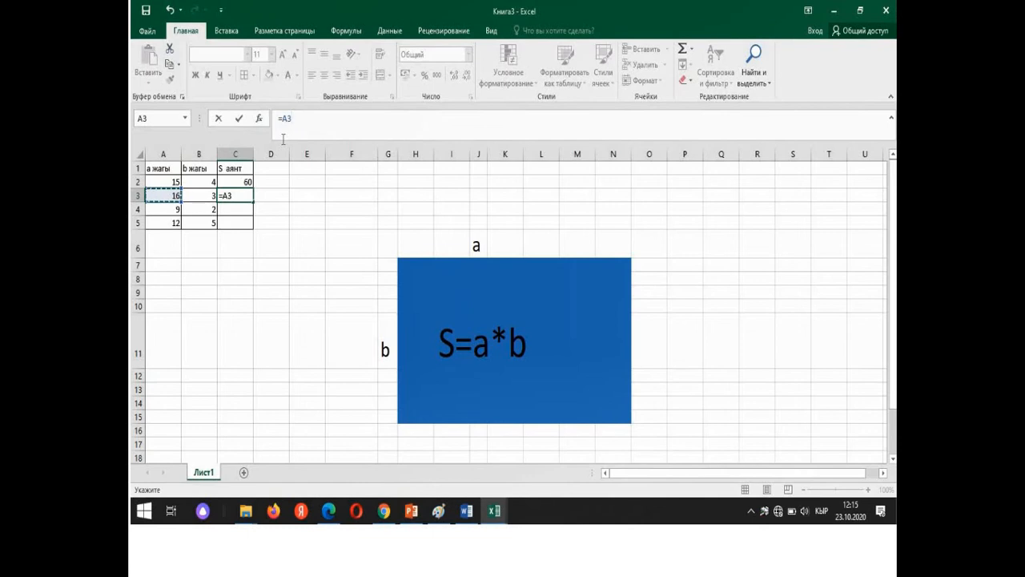
{"action": "type", "text": "*"}
{"action": "left_click", "coordinate": [206, 197]}
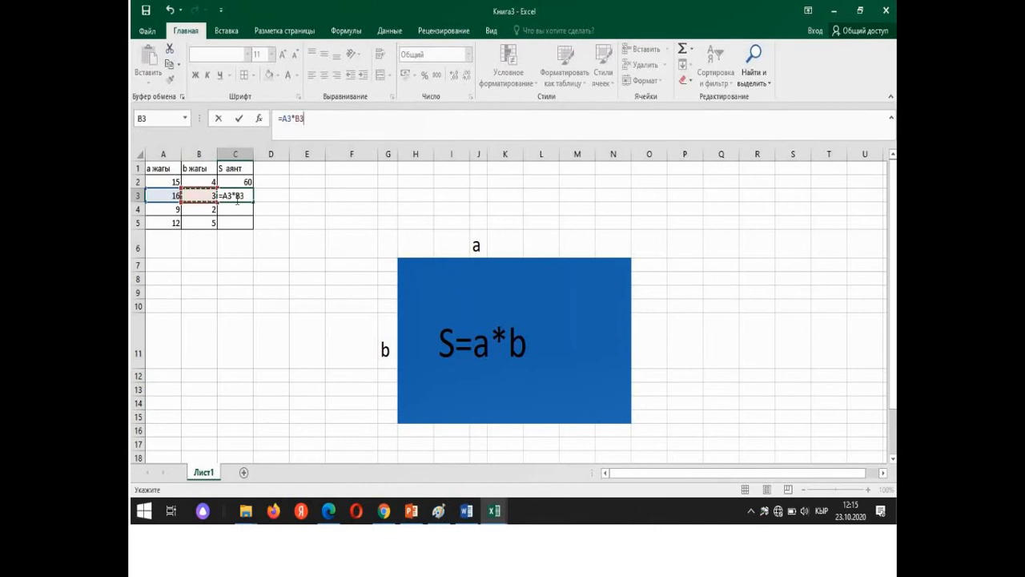
{"action": "key", "text": "Return"}
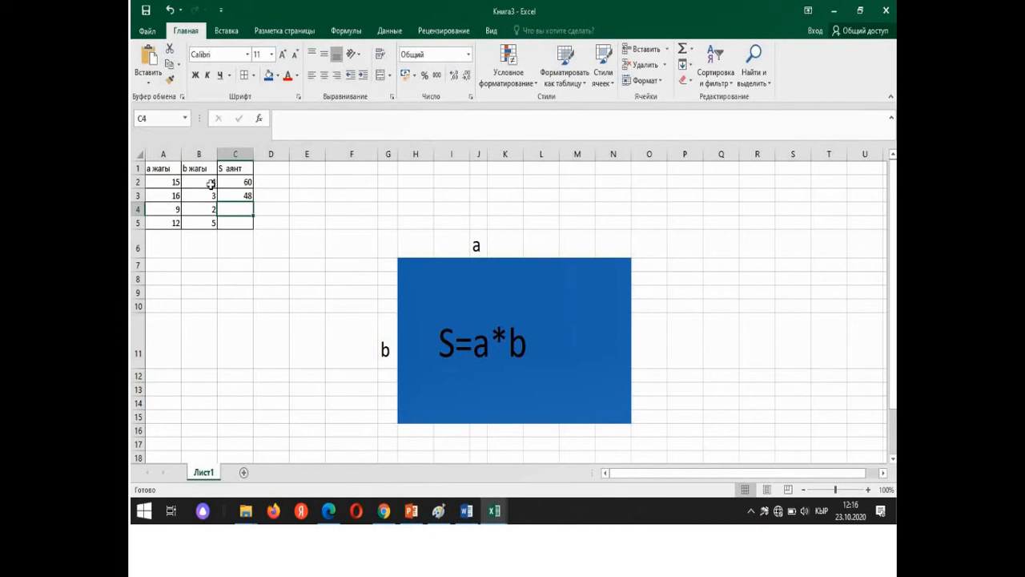
Step: Fill the area formulas in C2:C3 down through cell C5
{"action": "left_click", "coordinate": [236, 183]}
{"action": "left_click_drag", "start_coordinate": [243, 196], "coordinate": [245, 196]}
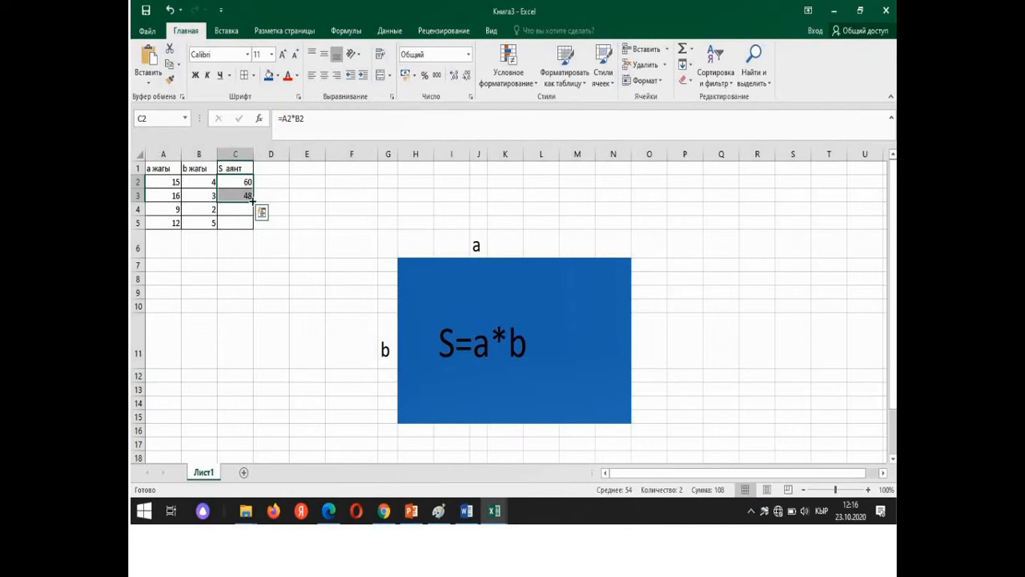
{"action": "left_click_drag", "start_coordinate": [253, 200], "coordinate": [255, 231]}
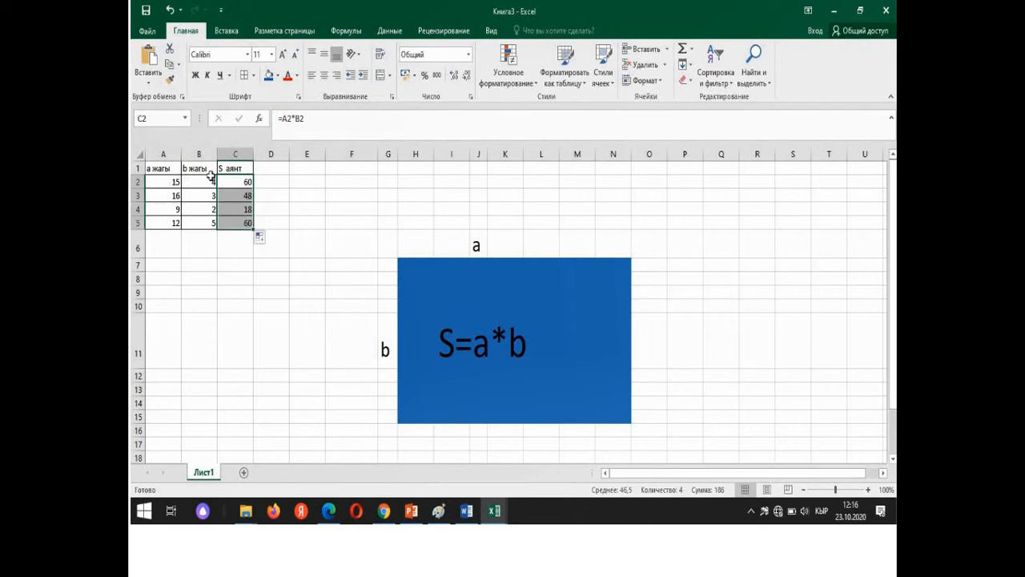
Step: Add side lengths in two new rows: 15 and 9 in A6:B6, 18 and 7 in A7:B7
{"action": "left_click", "coordinate": [173, 252]}
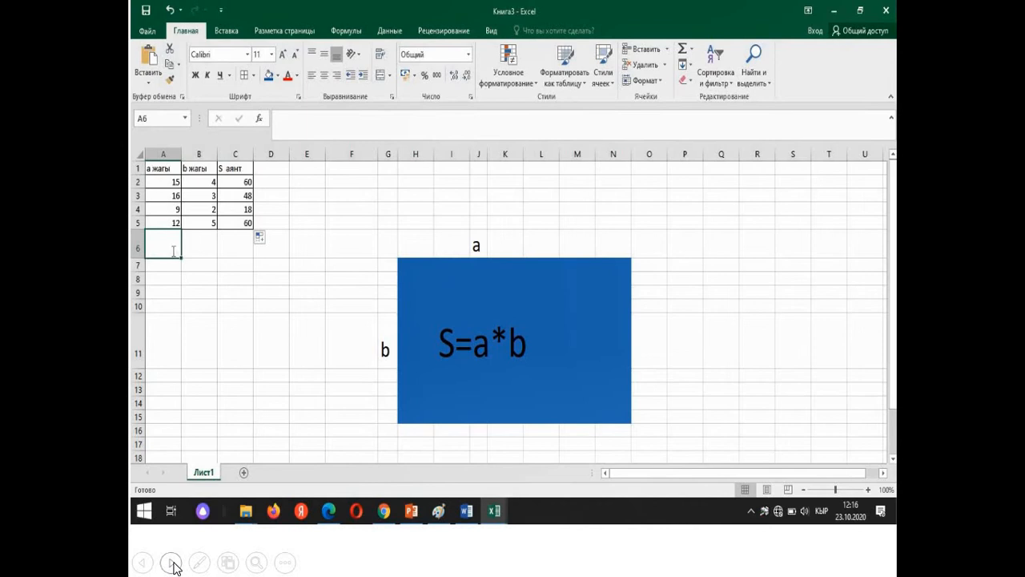
{"action": "type", "text": "15"}
{"action": "left_click", "coordinate": [205, 251]}
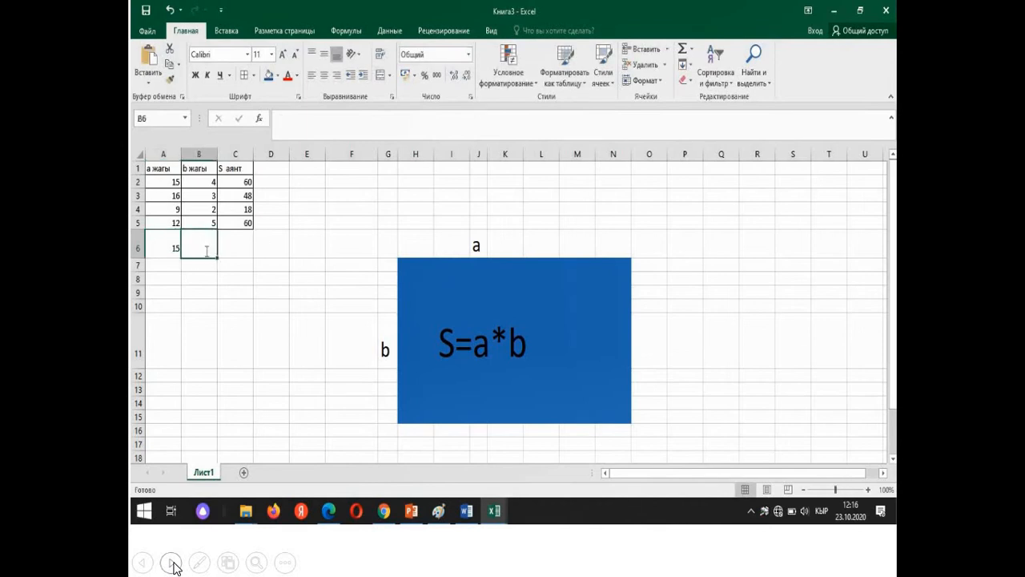
{"action": "type", "text": "9"}
{"action": "left_click", "coordinate": [164, 266]}
{"action": "type", "text": "1"}
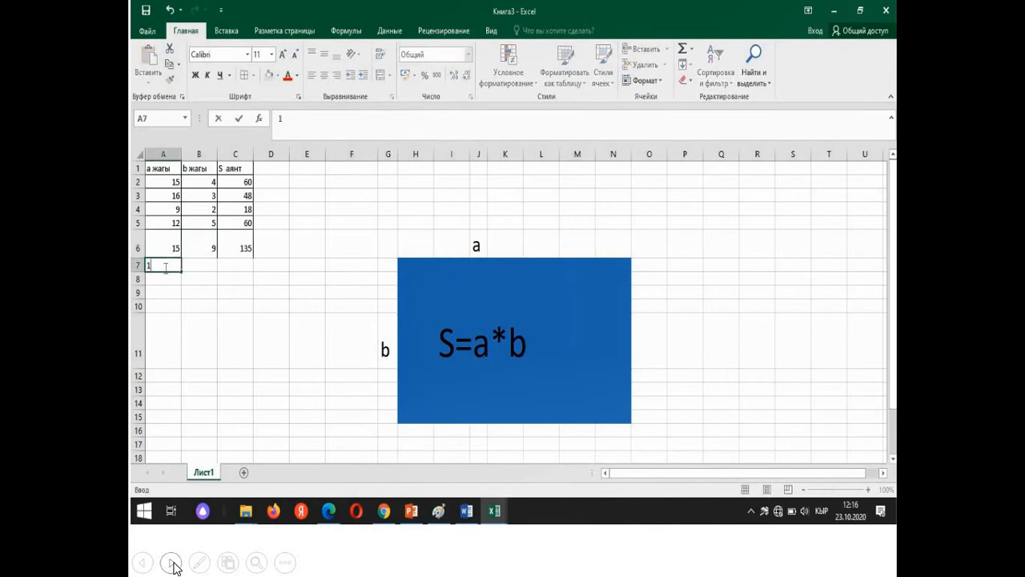
{"action": "type", "text": "8"}
{"action": "left_click", "coordinate": [210, 262]}
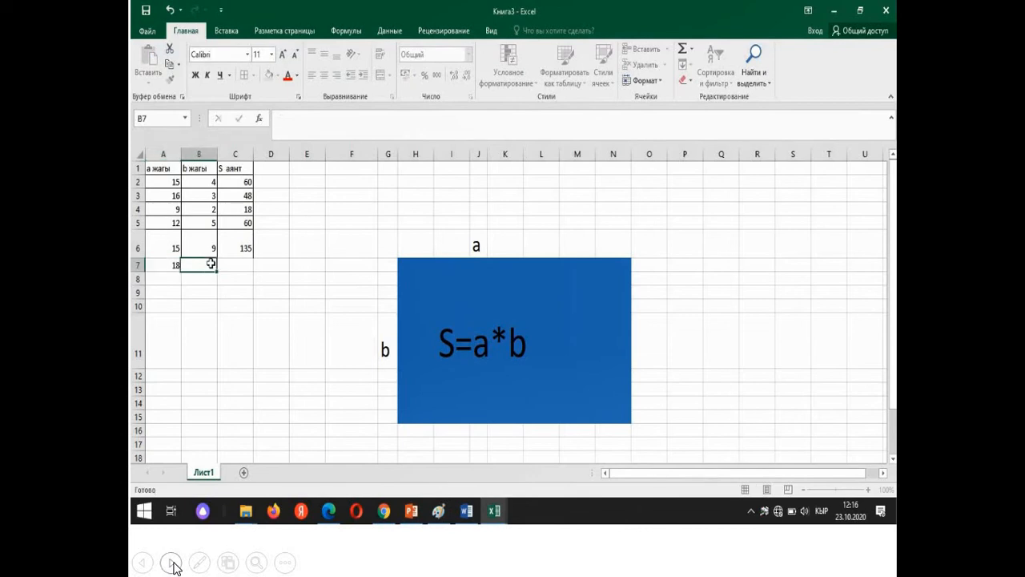
{"action": "type", "text": "7"}
Step: Add side lengths in two more rows: 42 and 6 in A8:B8, 25 and 6 in A9:B9
{"action": "left_click", "coordinate": [171, 279]}
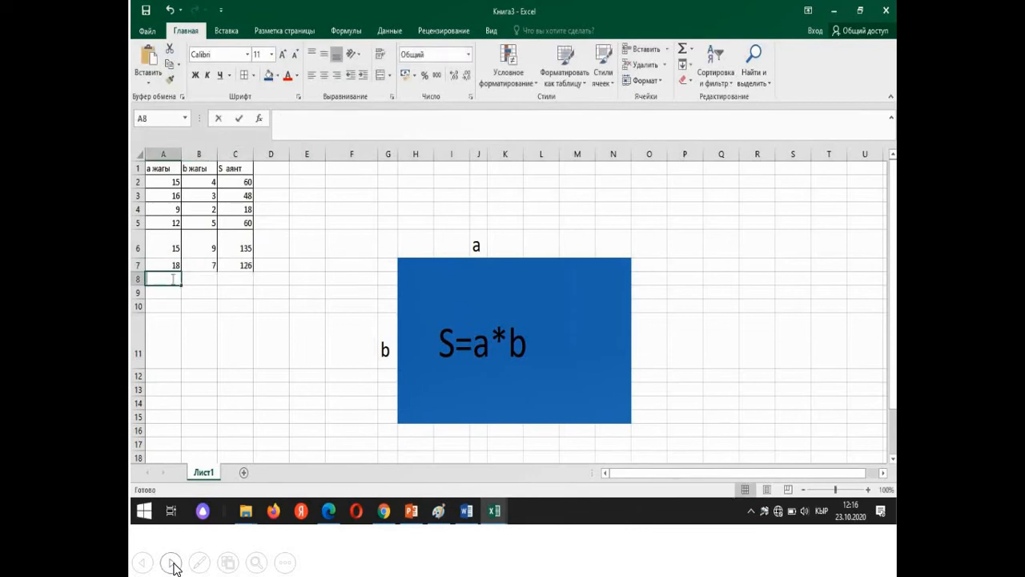
{"action": "type", "text": "42"}
{"action": "left_click", "coordinate": [202, 276]}
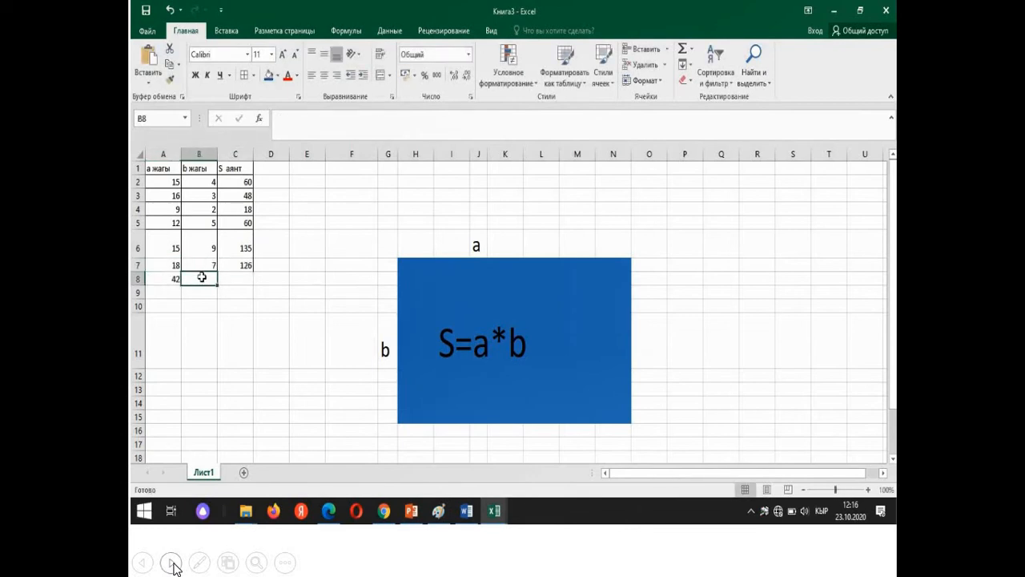
{"action": "type", "text": "6"}
{"action": "left_click", "coordinate": [175, 292]}
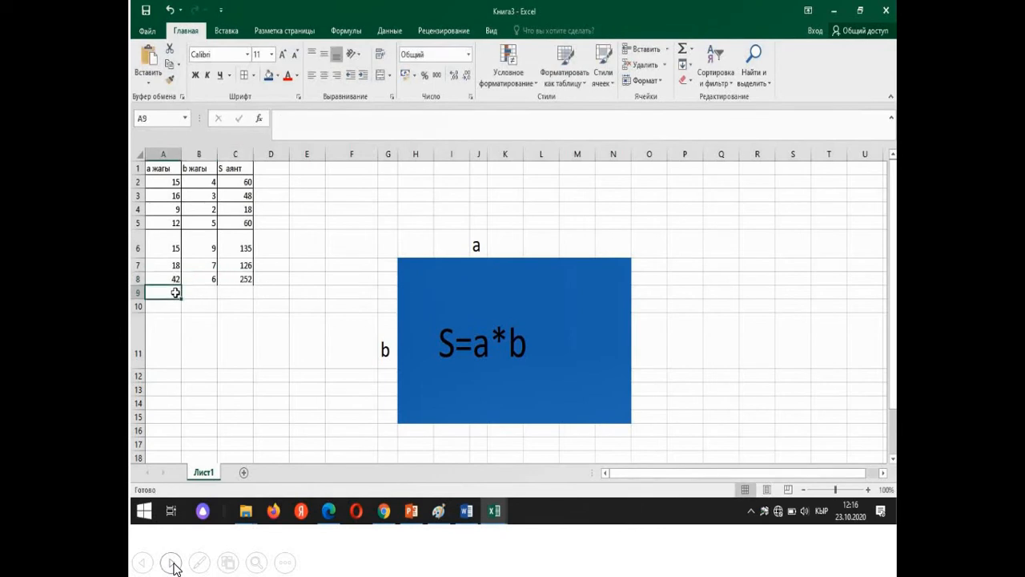
{"action": "type", "text": "25"}
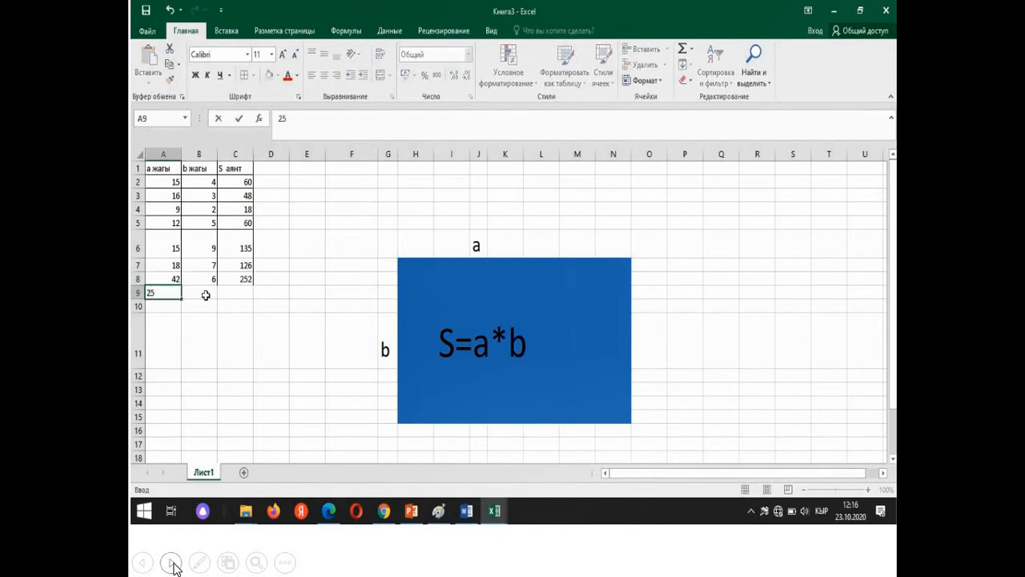
{"action": "left_click", "coordinate": [206, 293]}
{"action": "type", "text": "6"}
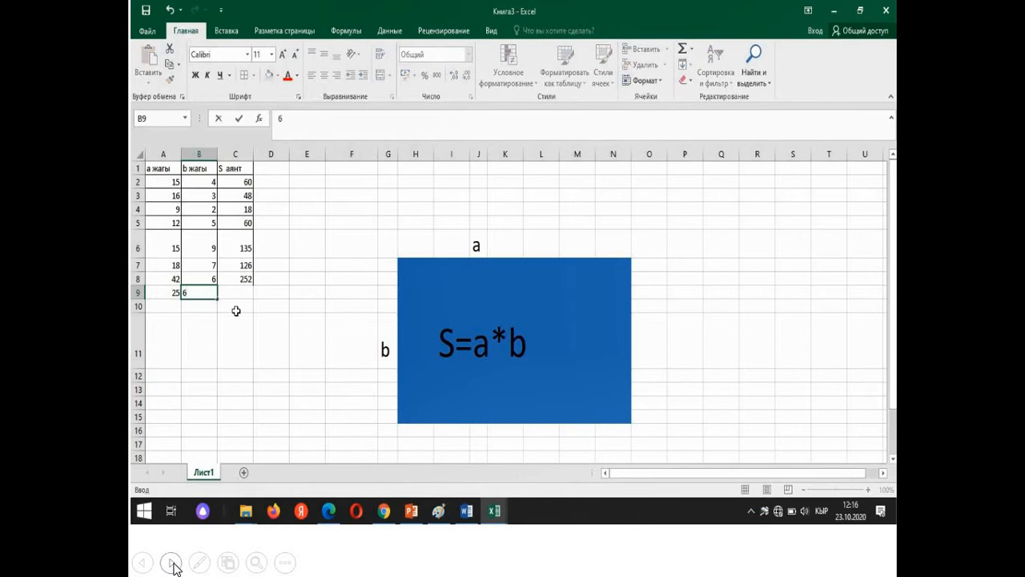
{"action": "left_click", "coordinate": [235, 306]}
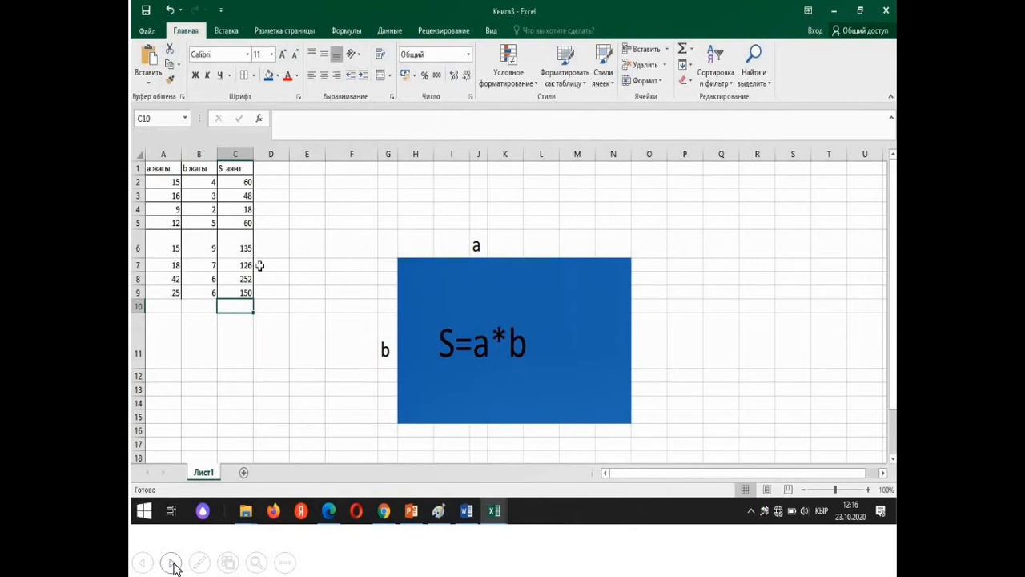
Step: Advance the slide show to the slide with the y = x² + 2·x example
{"action": "left_click", "coordinate": [172, 563]}
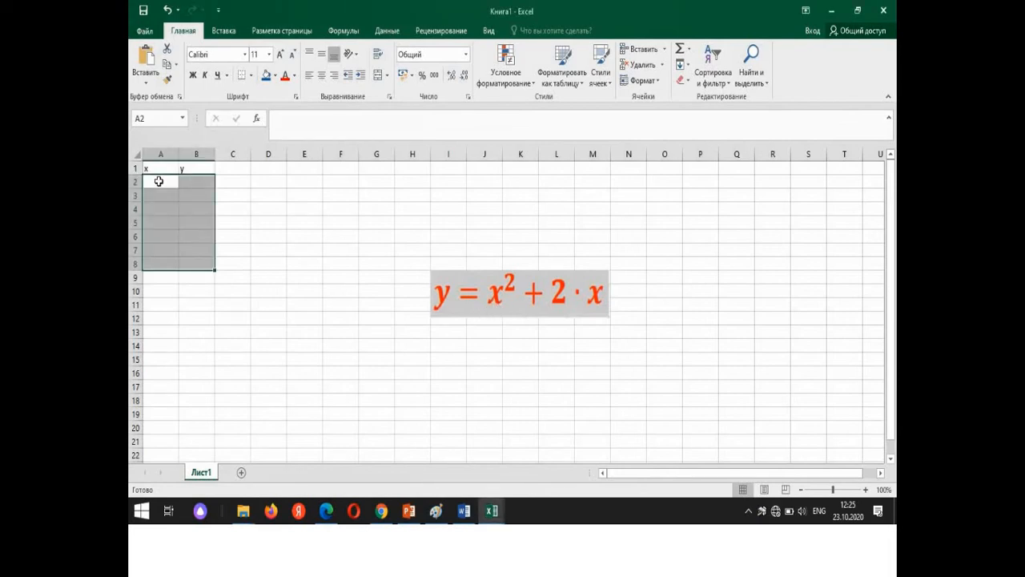
Step: Enter the x values 9, 8, 14, 16, 18, 20 and 25 in cells A2 to A8
{"action": "type", "text": "9"}
{"action": "key", "text": "Down"}
{"action": "type", "text": "8"}
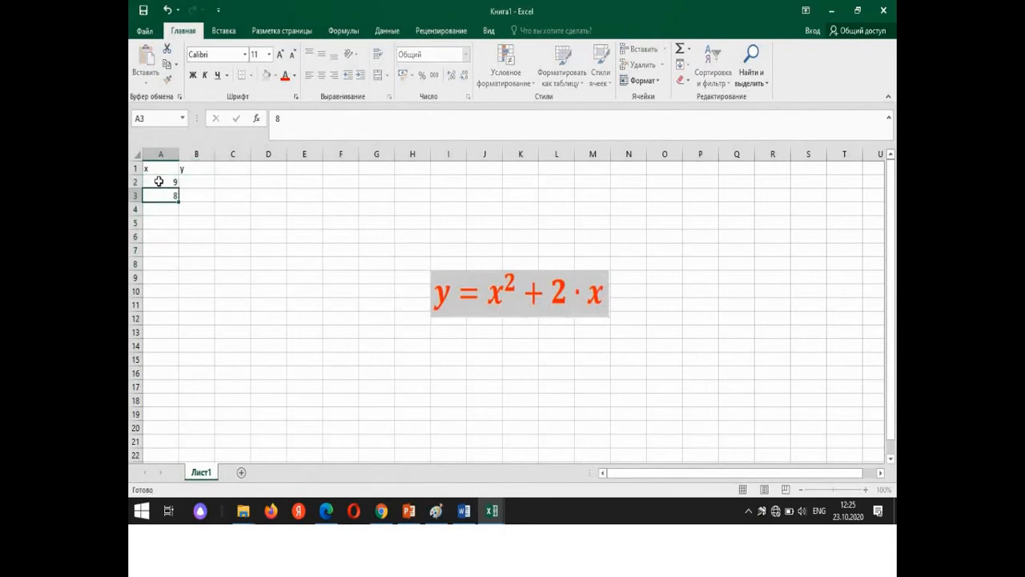
{"action": "key", "text": "Down"}
{"action": "type", "text": "14"}
{"action": "key", "text": "Down"}
{"action": "type", "text": "16"}
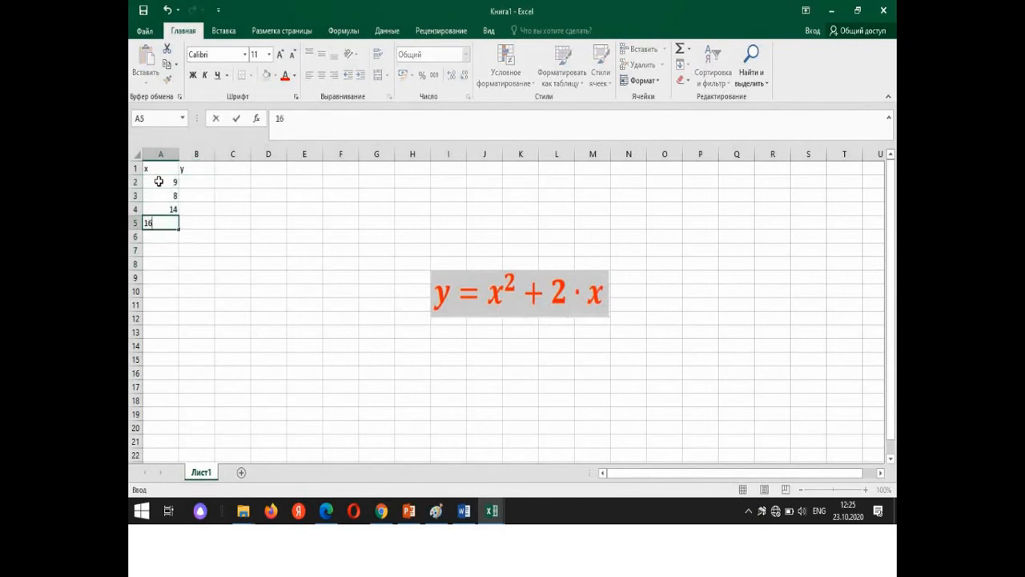
{"action": "key", "text": "Down"}
{"action": "type", "text": "18"}
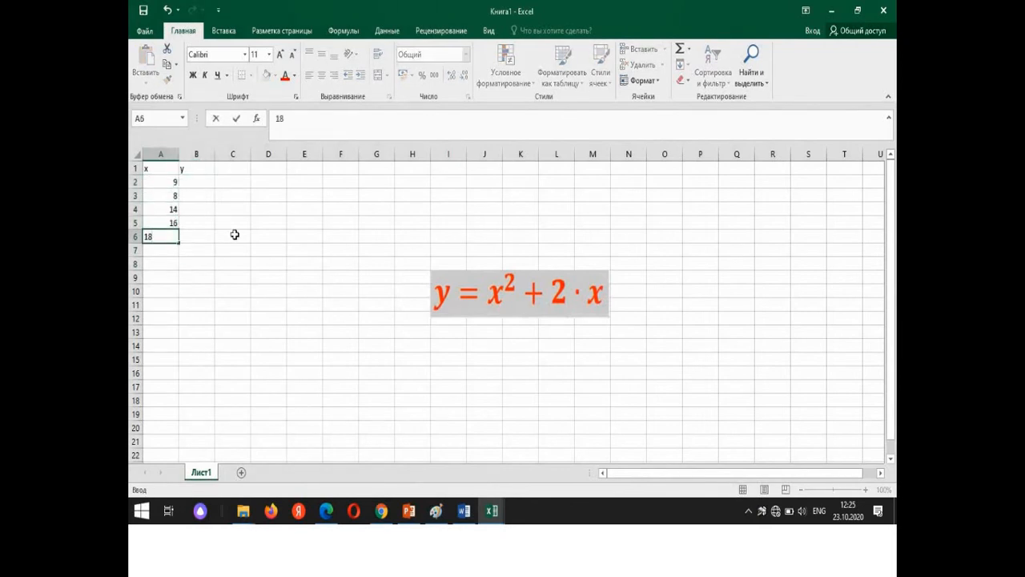
{"action": "left_click", "coordinate": [163, 253]}
{"action": "type", "text": "20"}
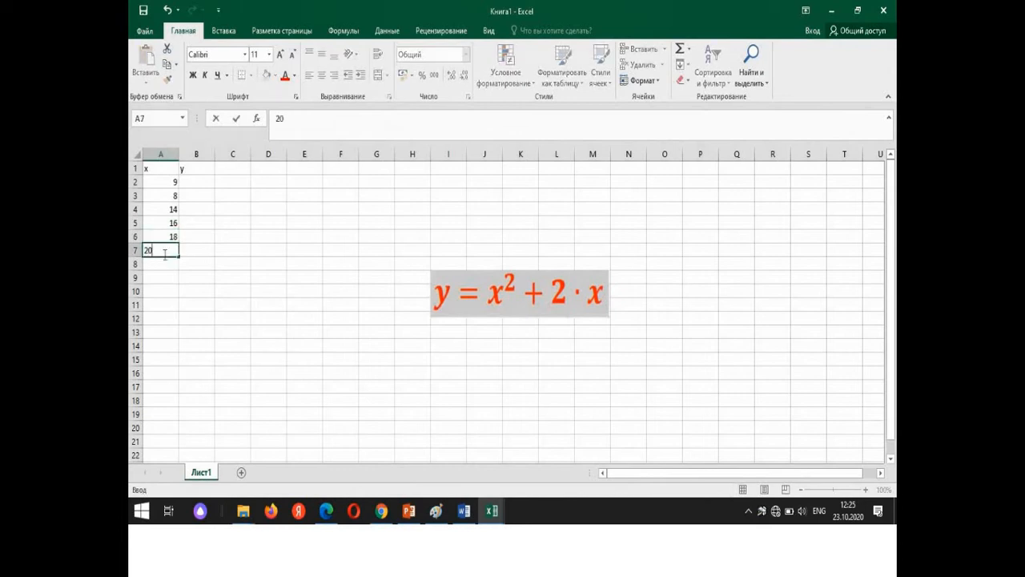
{"action": "key", "text": "Down"}
{"action": "type", "text": "25"}
{"action": "key", "text": "Down"}
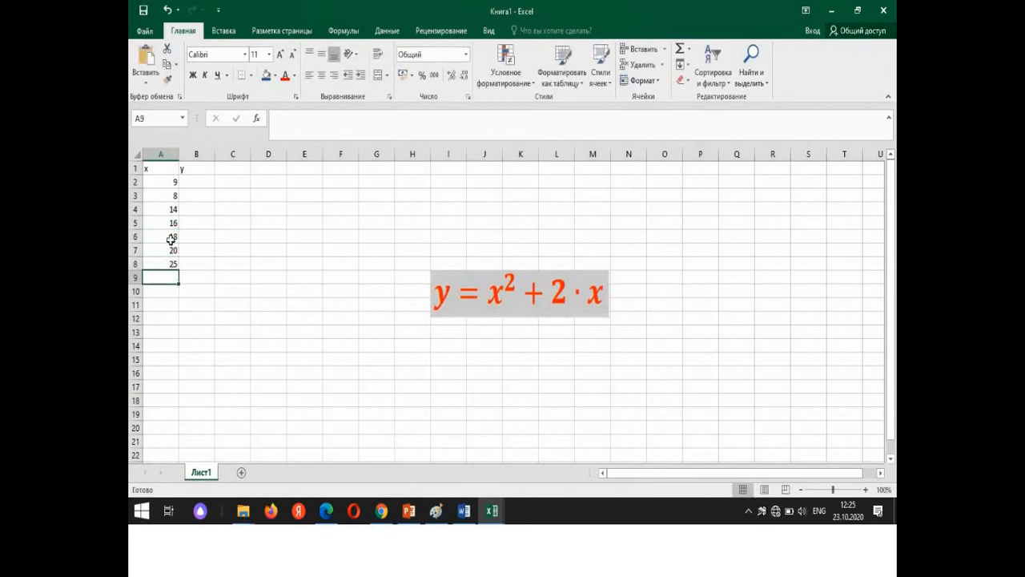
Step: Calculate y for the first x value by entering the formula =A2^2+2*A2 in cell B2
{"action": "left_click", "coordinate": [186, 183]}
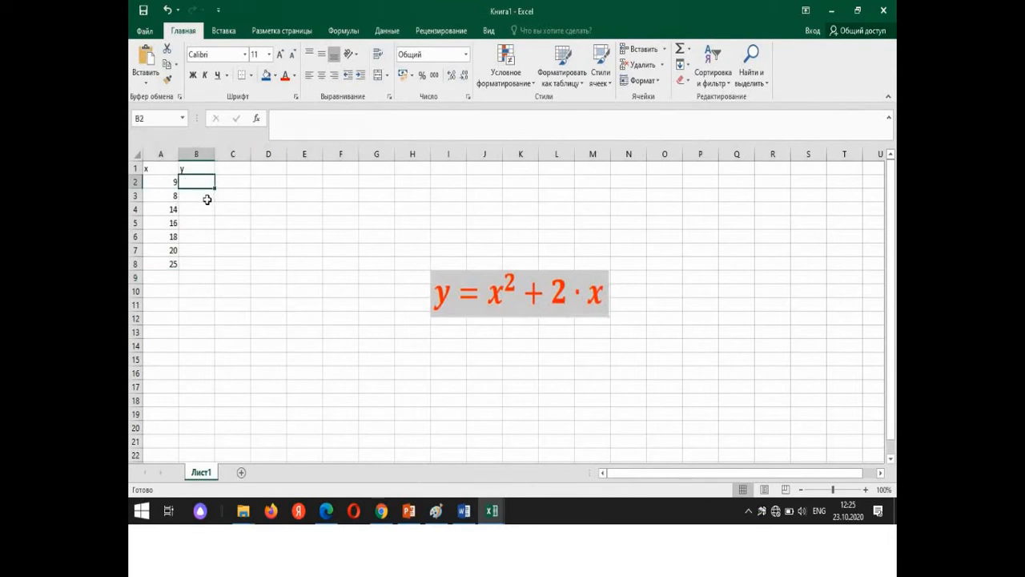
{"action": "type", "text": "="}
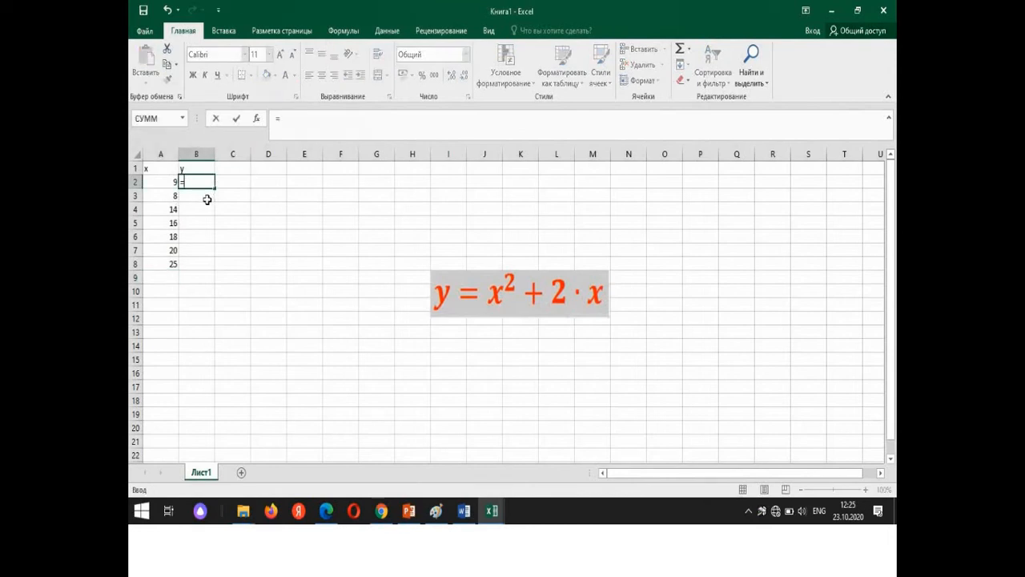
{"action": "left_click", "coordinate": [283, 121]}
{"action": "left_click", "coordinate": [166, 183]}
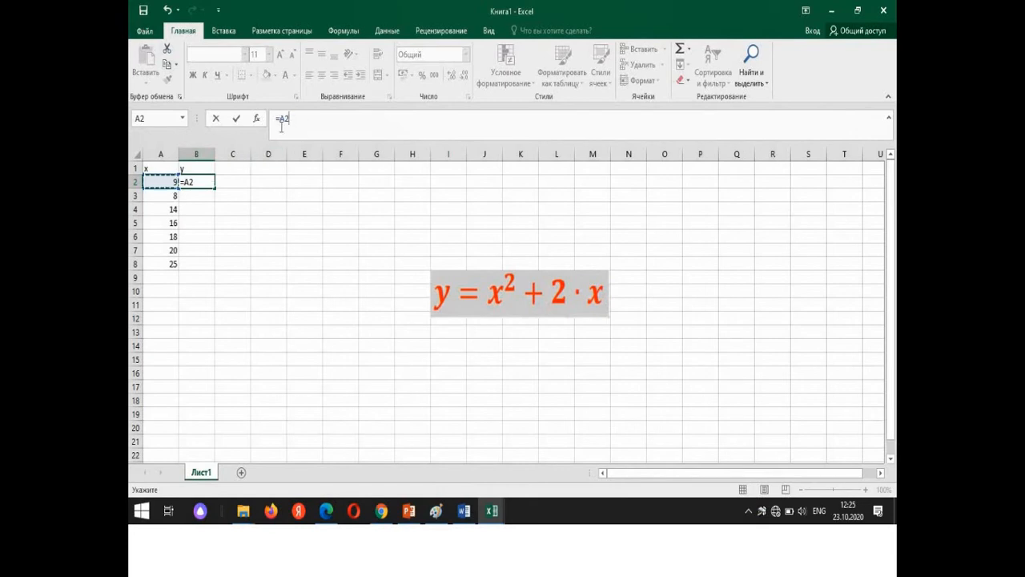
{"action": "type", "text": "^2+2*"}
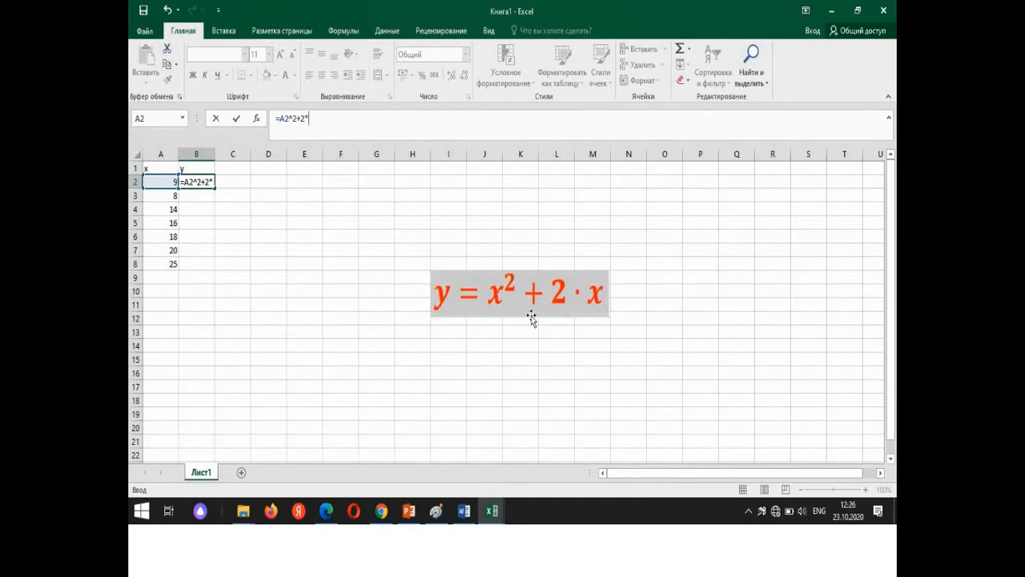
{"action": "left_click", "coordinate": [163, 182]}
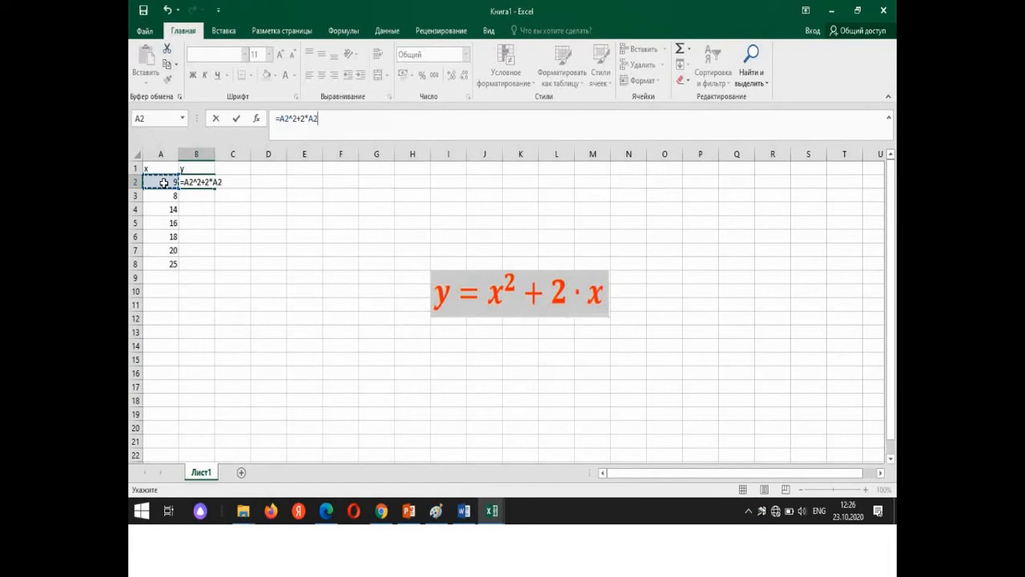
{"action": "key", "text": "Return"}
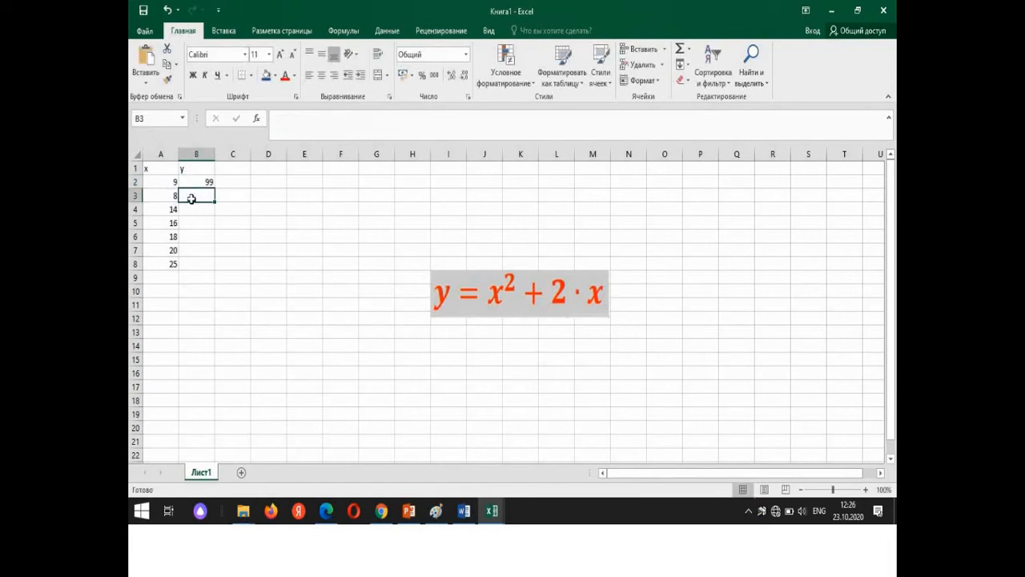
Step: Calculate y for the second x value by entering the formula =A3^2+2*A3 in cell B3
{"action": "left_click", "coordinate": [281, 125]}
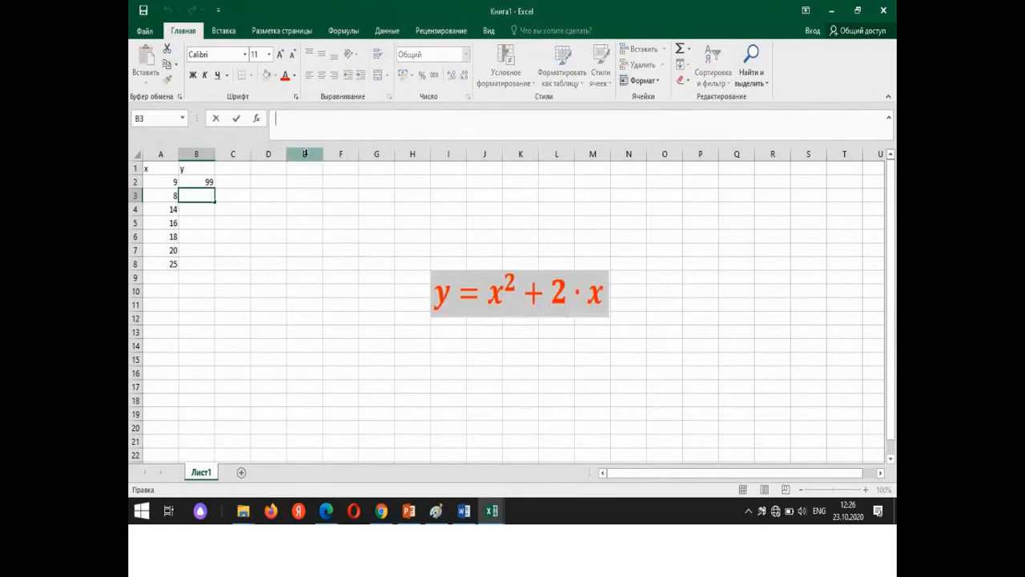
{"action": "left_click", "coordinate": [169, 197]}
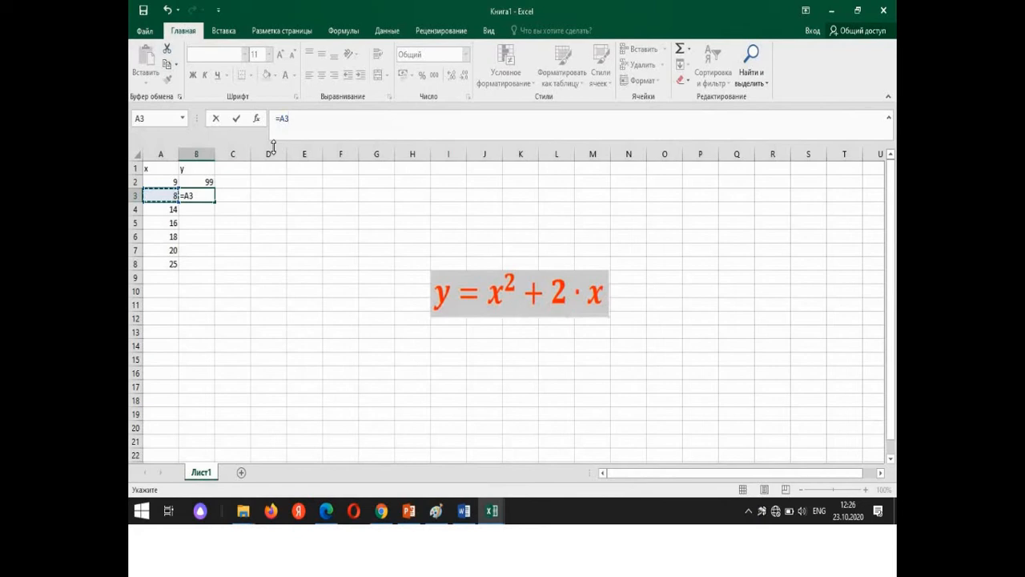
{"action": "key", "text": "BackSpace"}
{"action": "key", "text": "BackSpace"}
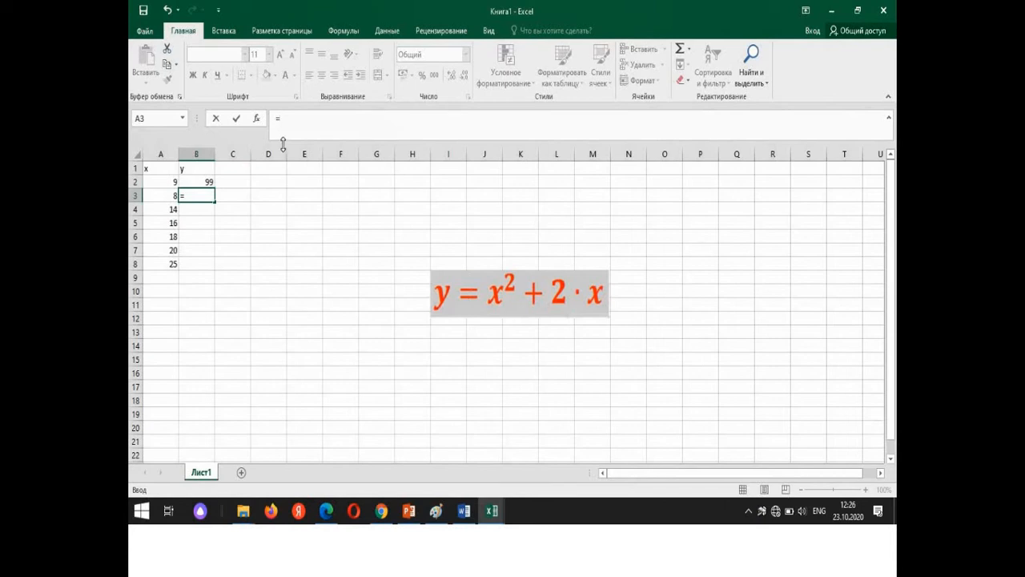
{"action": "left_click", "coordinate": [168, 198]}
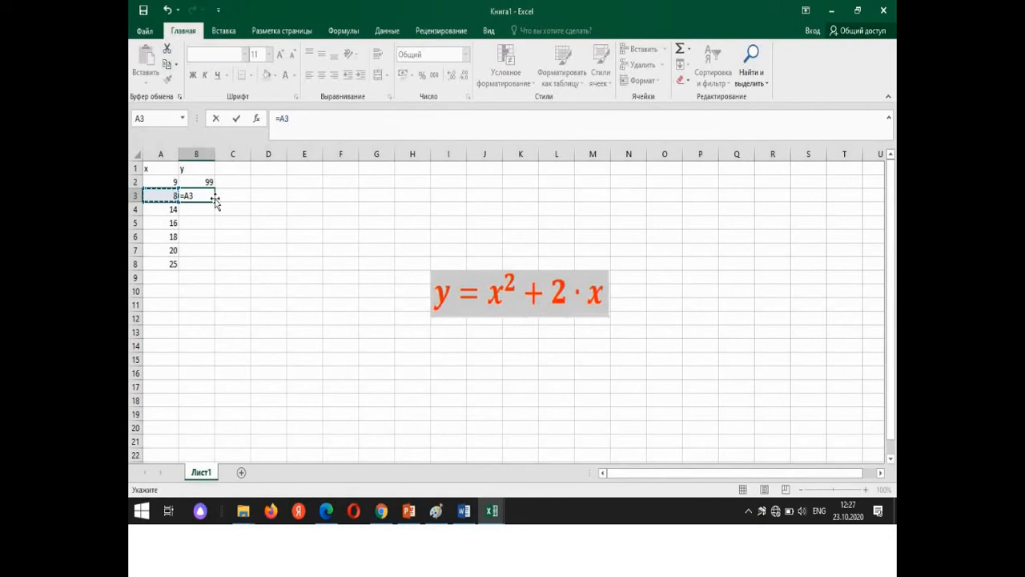
{"action": "type", "text": "^"}
{"action": "type", "text": "2+2*"}
{"action": "left_click", "coordinate": [166, 198]}
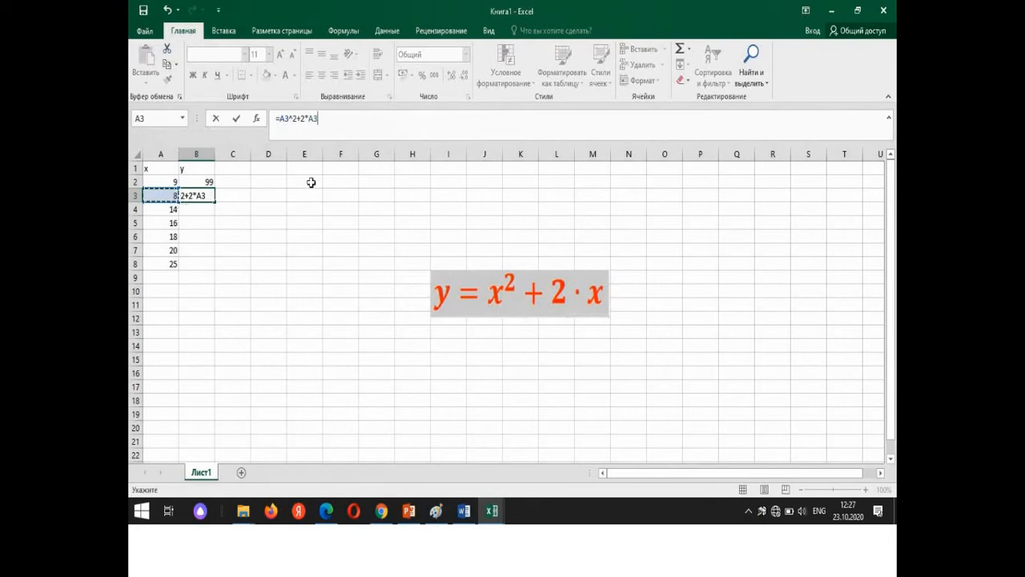
{"action": "key", "text": "Return"}
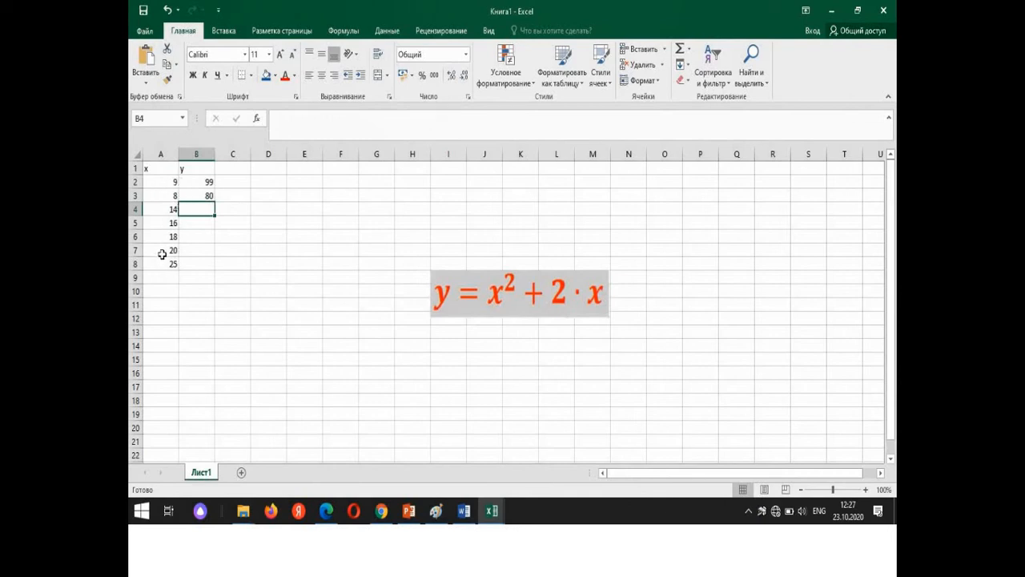
Step: Select the range A2:B3 and autofill it down to row 8
{"action": "left_click_drag", "start_coordinate": [158, 183], "coordinate": [198, 196]}
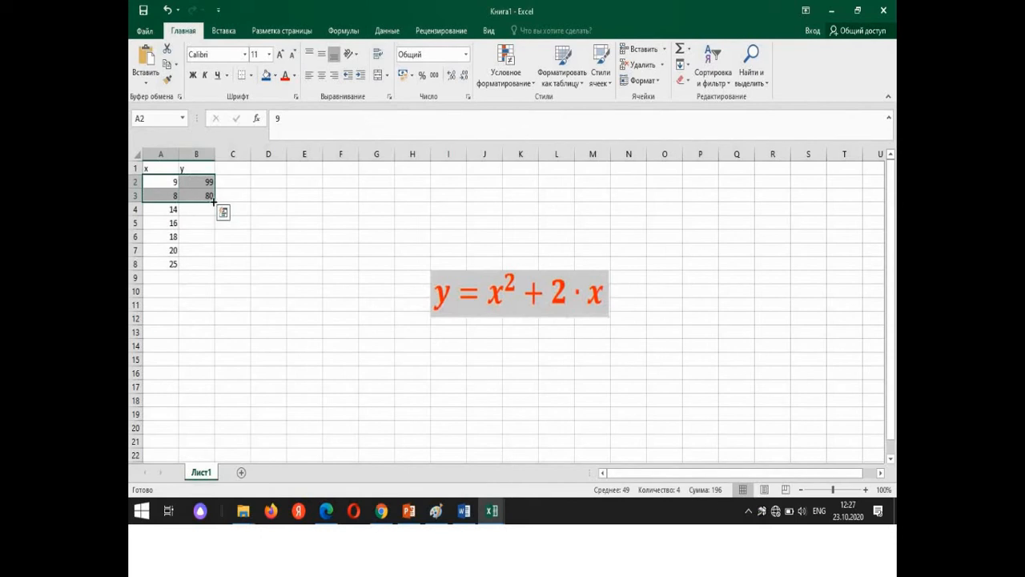
{"action": "left_click_drag", "start_coordinate": [213, 200], "coordinate": [213, 266]}
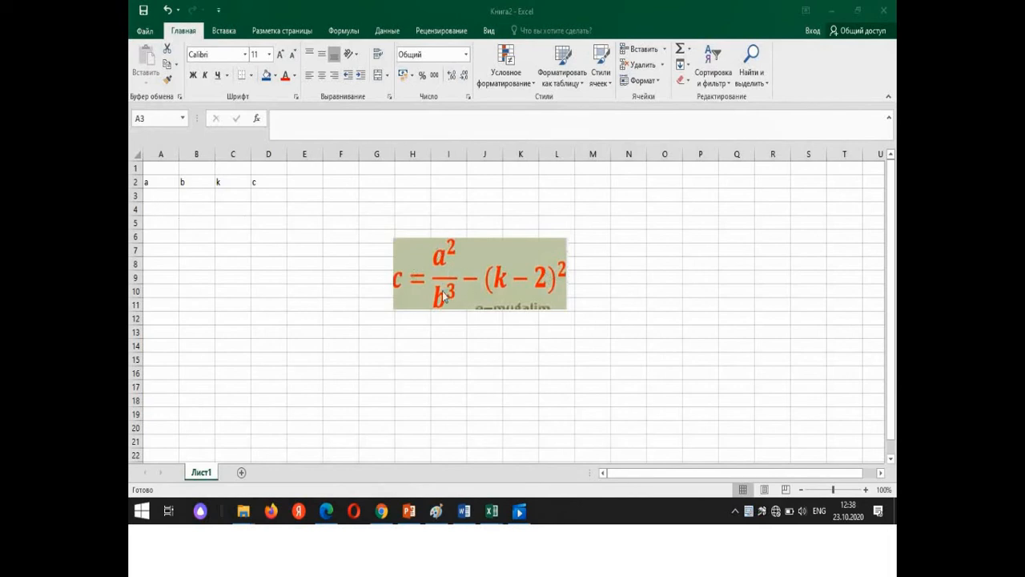
Step: In the a, b, k, c table, enter the a values 20, 25, 32 and 36 in cells A3 to A6
{"action": "left_click", "coordinate": [160, 196]}
{"action": "type", "text": "20"}
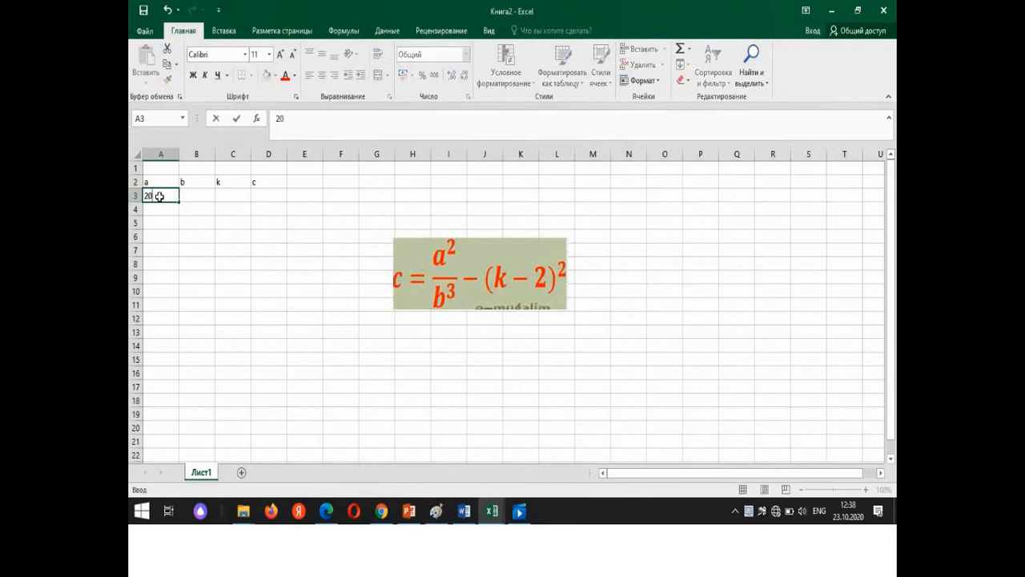
{"action": "key", "text": "Return"}
{"action": "type", "text": "25"}
{"action": "key", "text": "Return"}
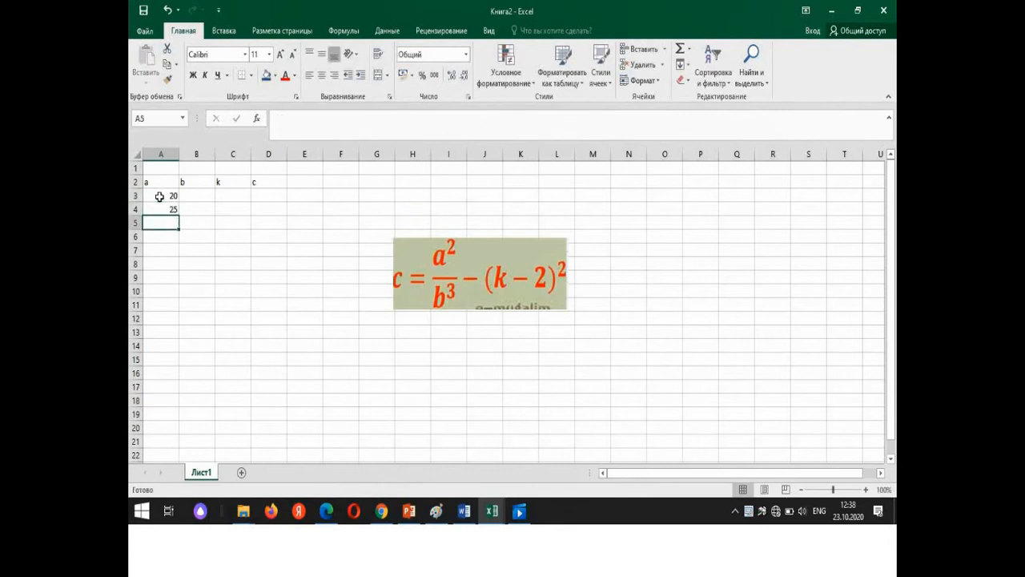
{"action": "type", "text": "3"}
{"action": "key", "text": "Return"}
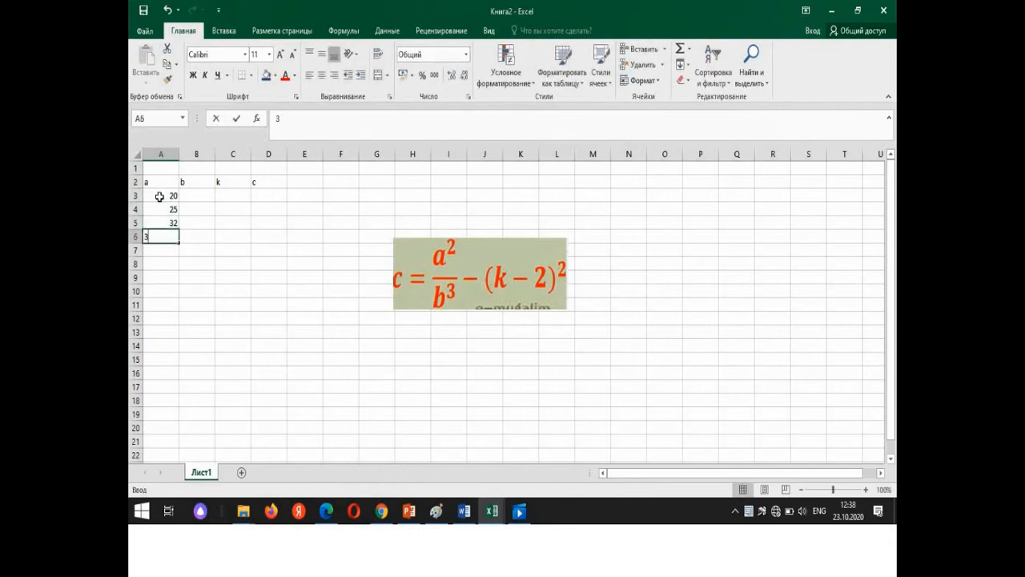
{"action": "type", "text": "36"}
{"action": "key", "text": "Return"}
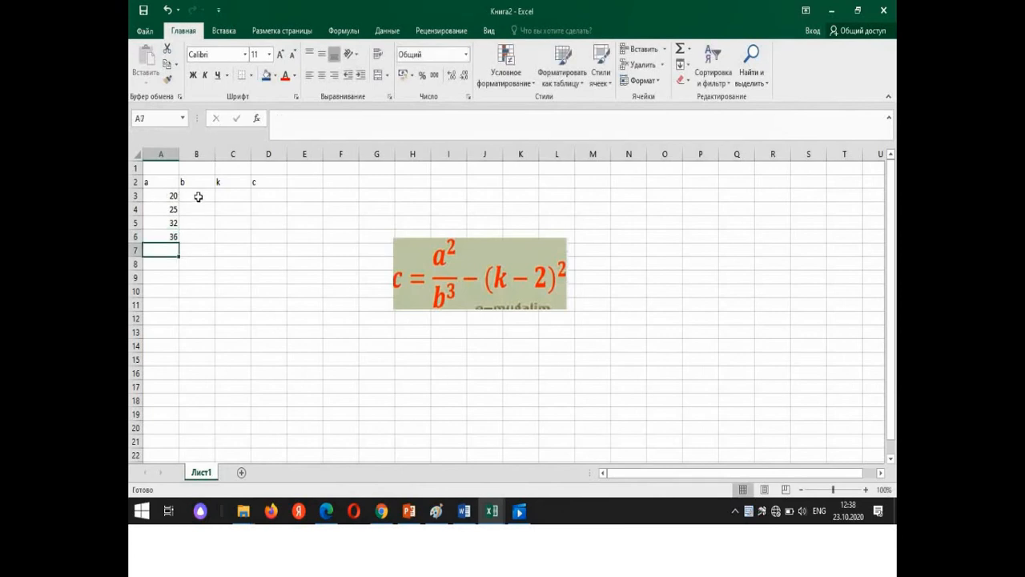
Step: Enter the b values 15, 10, 9 and 12 in cells B3 to B6
{"action": "left_click", "coordinate": [197, 196]}
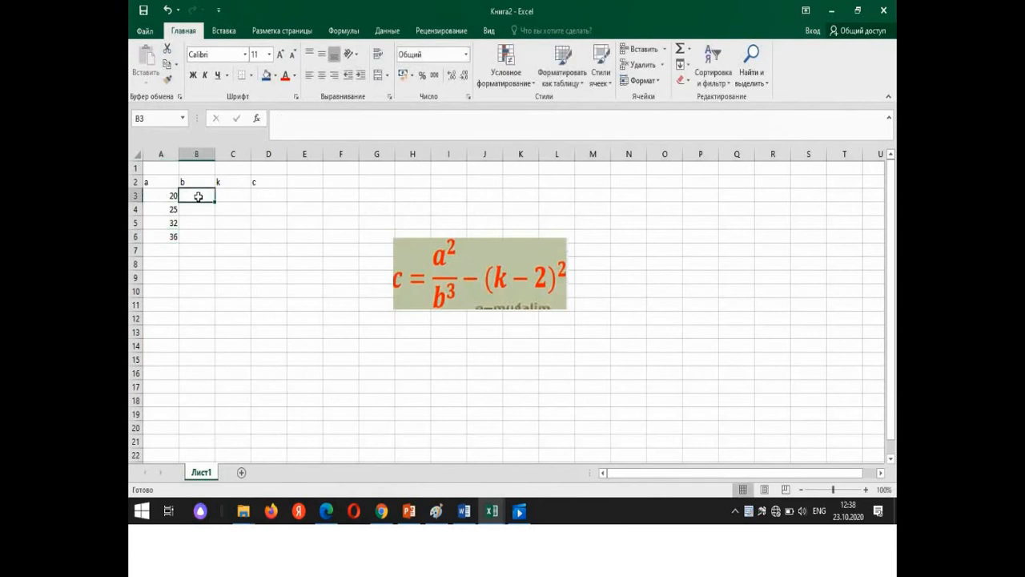
{"action": "type", "text": "15"}
{"action": "key", "text": "Return"}
{"action": "type", "text": "10"}
{"action": "key", "text": "Return"}
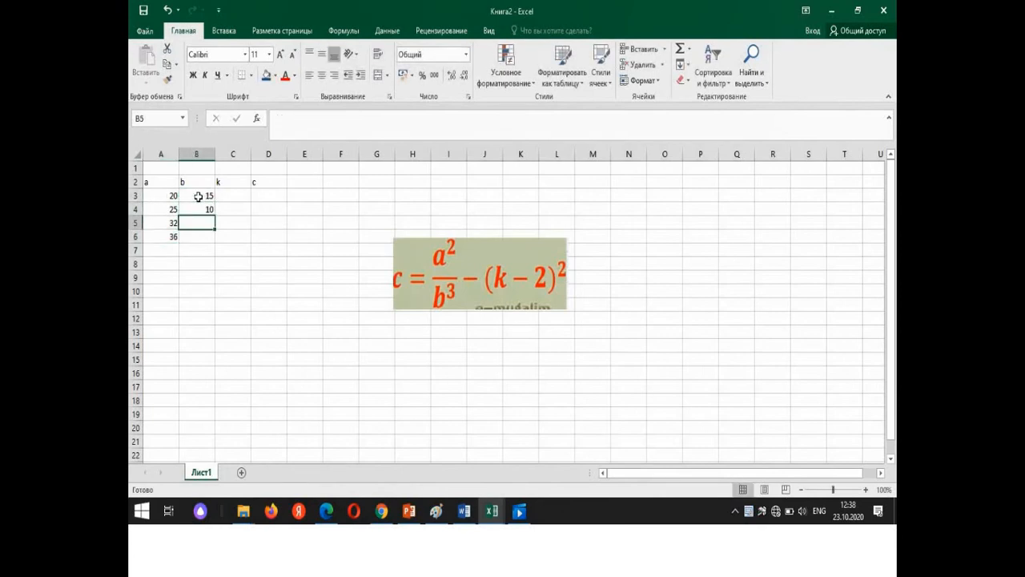
{"action": "type", "text": "9"}
{"action": "key", "text": "Return"}
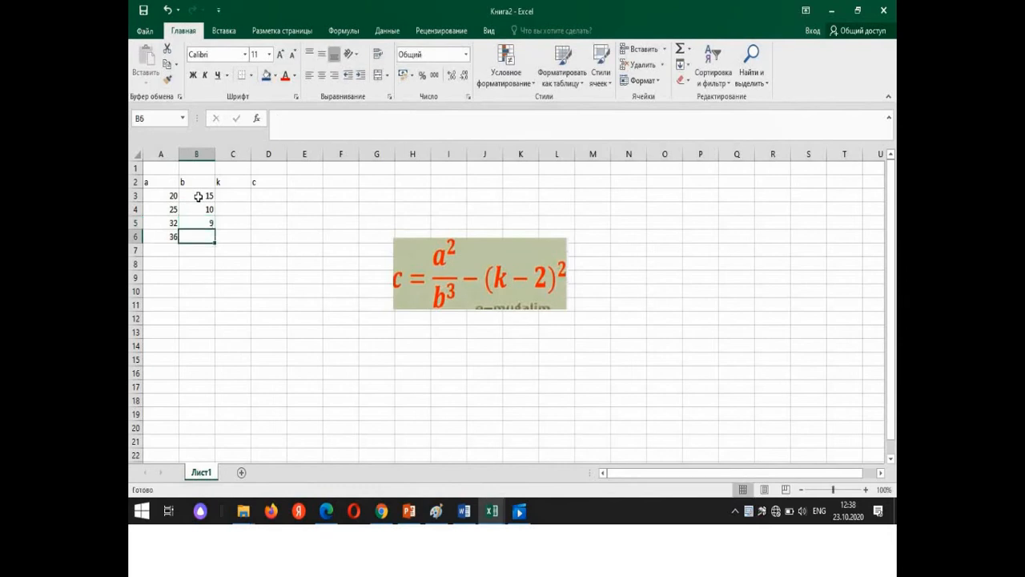
{"action": "type", "text": "12"}
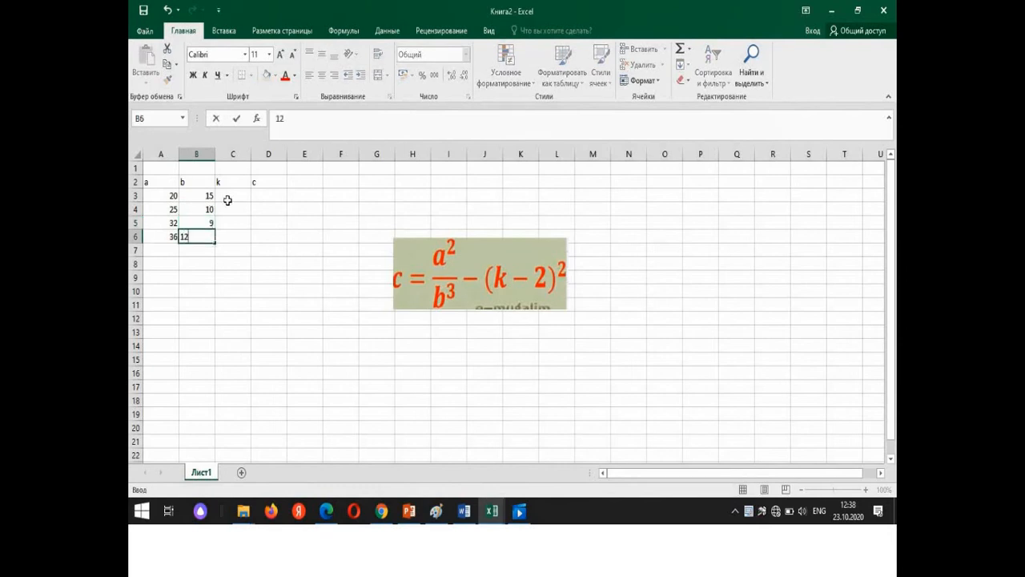
Step: Enter the k values 6, 4, 3 and 2 in cells C3 to C6, leaving C7 empty
{"action": "left_click", "coordinate": [229, 197]}
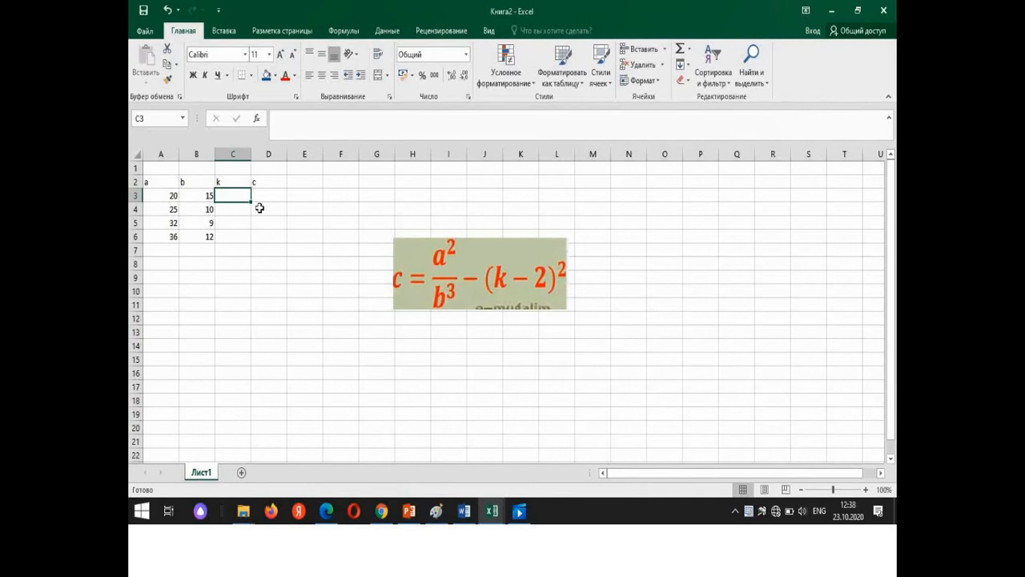
{"action": "type", "text": "6"}
{"action": "key", "text": "Return"}
{"action": "type", "text": "4"}
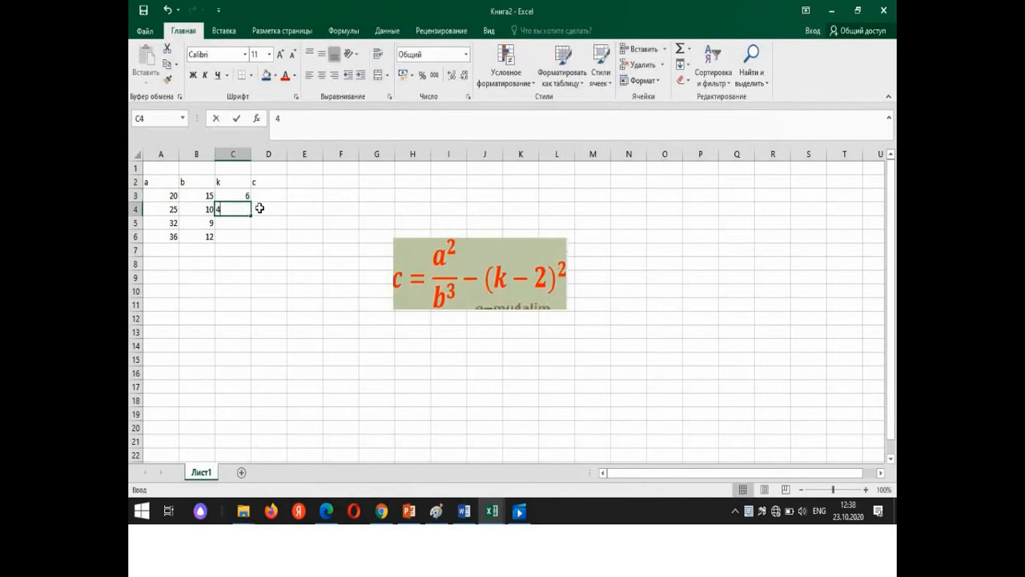
{"action": "key", "text": "Return"}
{"action": "type", "text": "3"}
{"action": "key", "text": "Return"}
{"action": "type", "text": "2"}
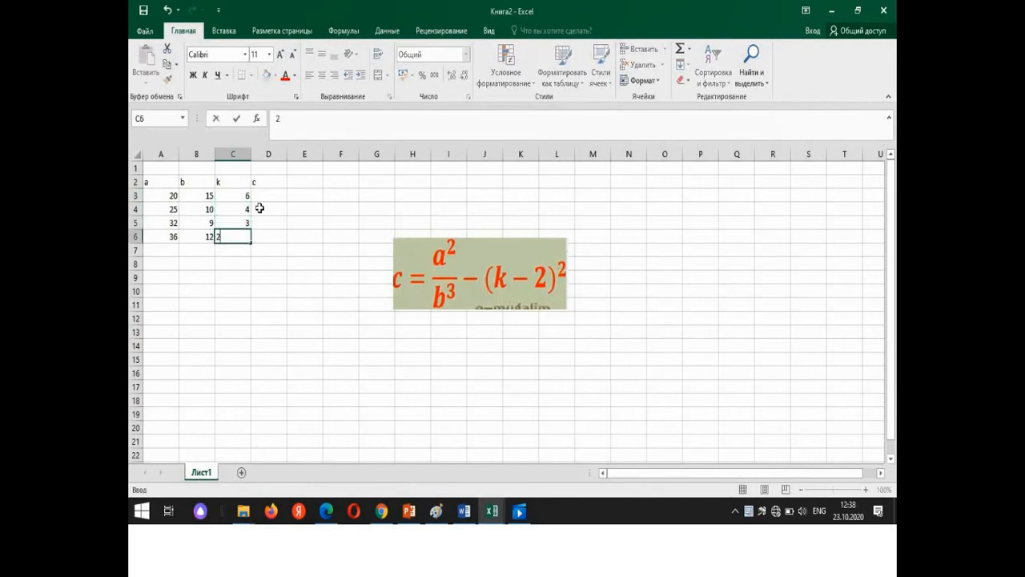
{"action": "key", "text": "Return"}
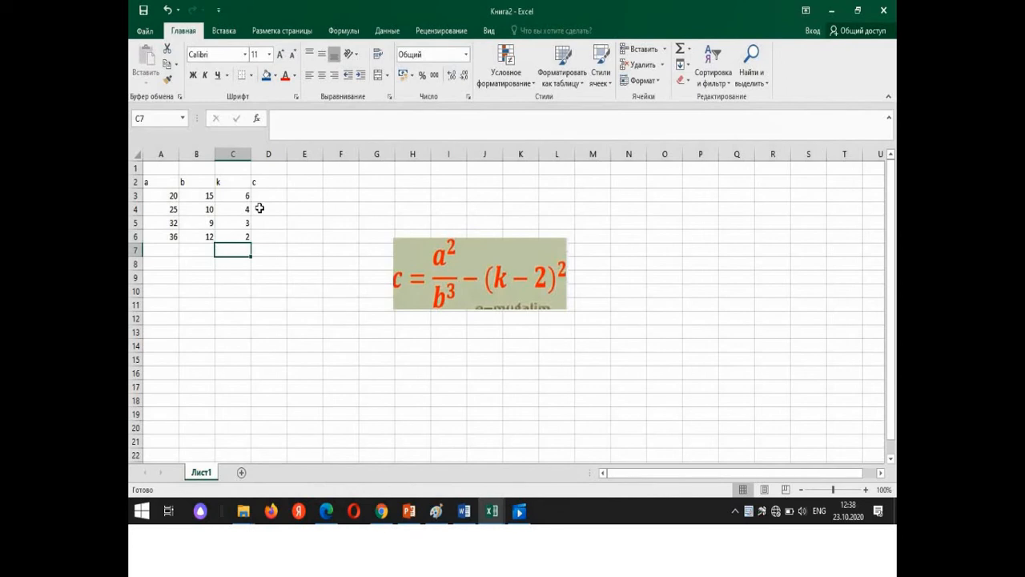
{"action": "type", "text": "3"}
{"action": "key", "text": "BackSpace"}
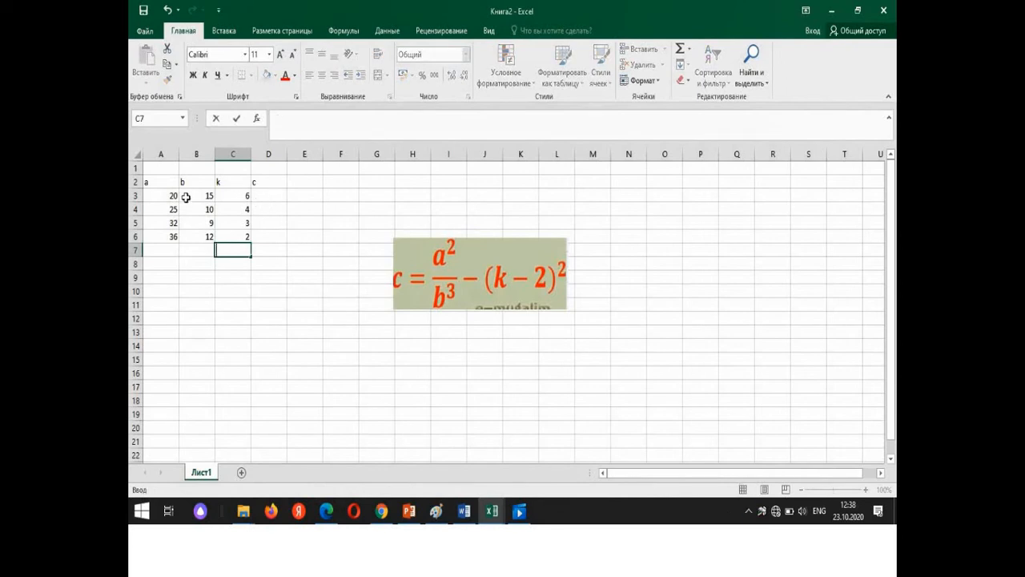
Step: Begin the c formula in cell D3 with the a²/b³ term as =A3^2/B3^3
{"action": "left_click", "coordinate": [266, 198]}
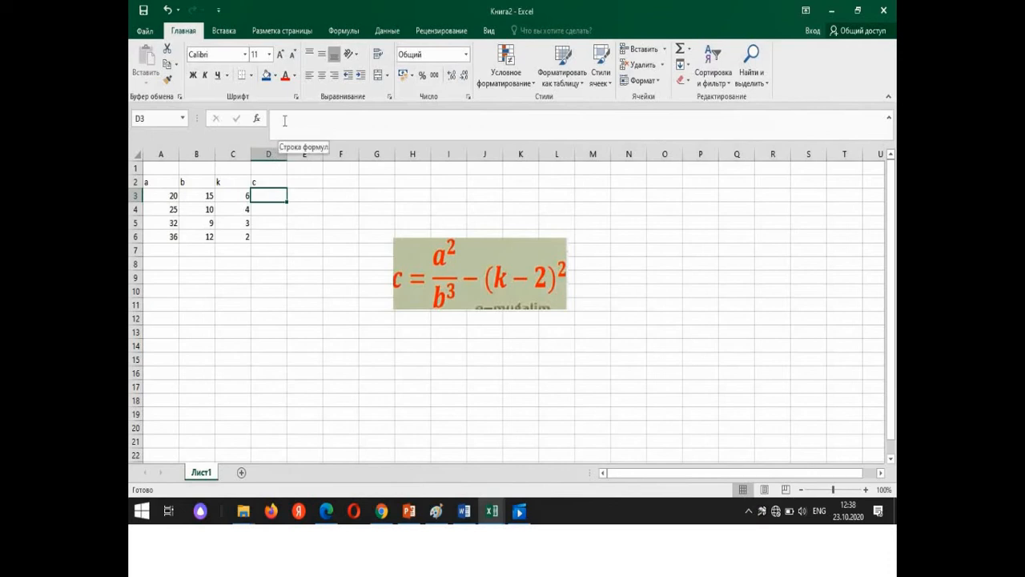
{"action": "type", "text": "="}
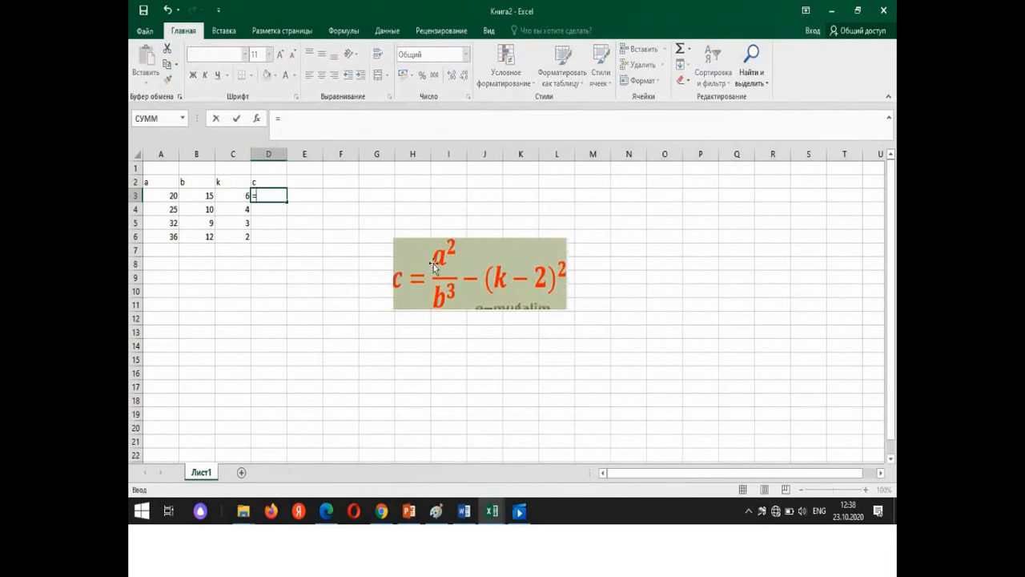
{"action": "left_click", "coordinate": [166, 196]}
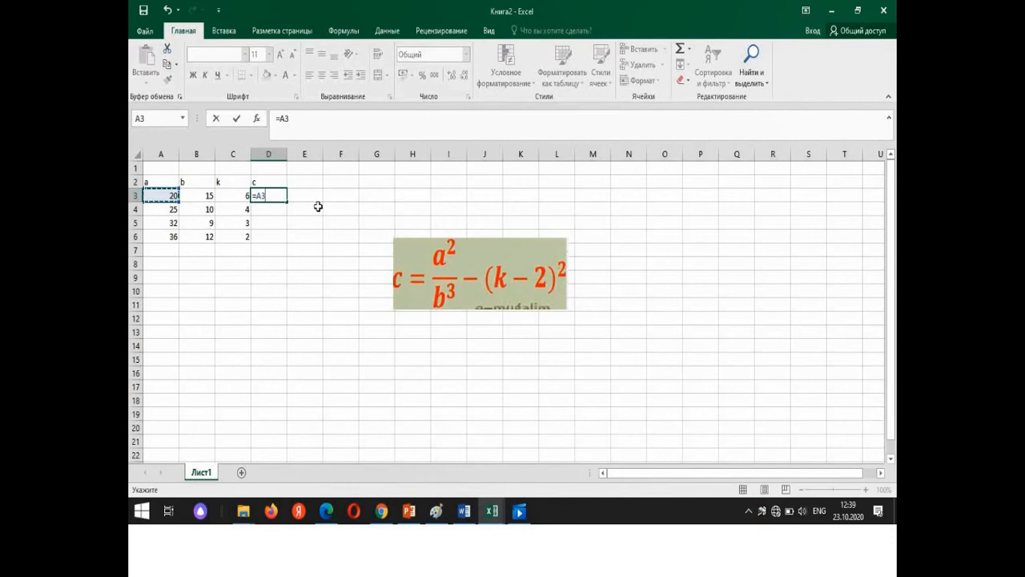
{"action": "type", "text": "^2/"}
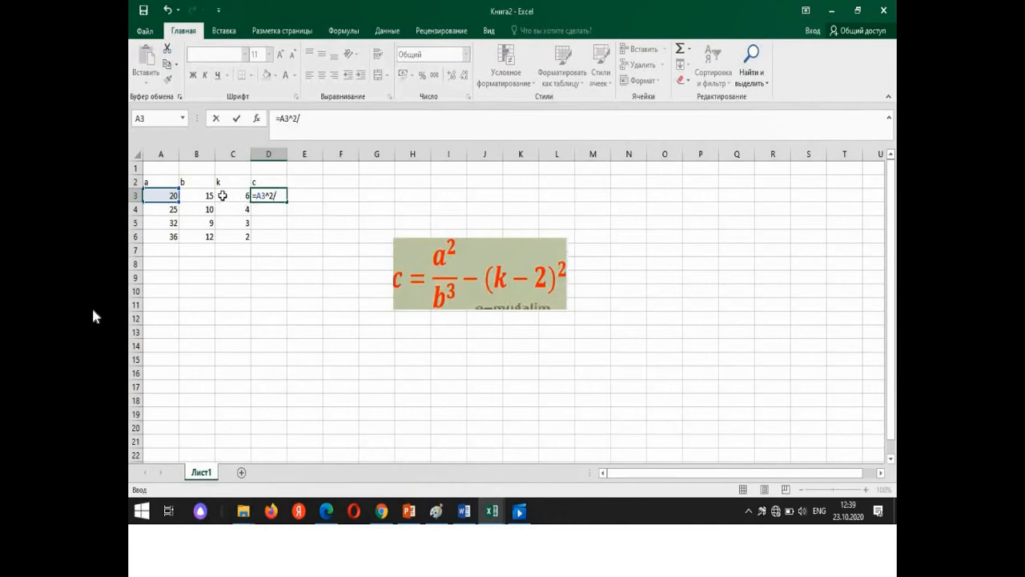
{"action": "left_click", "coordinate": [204, 196]}
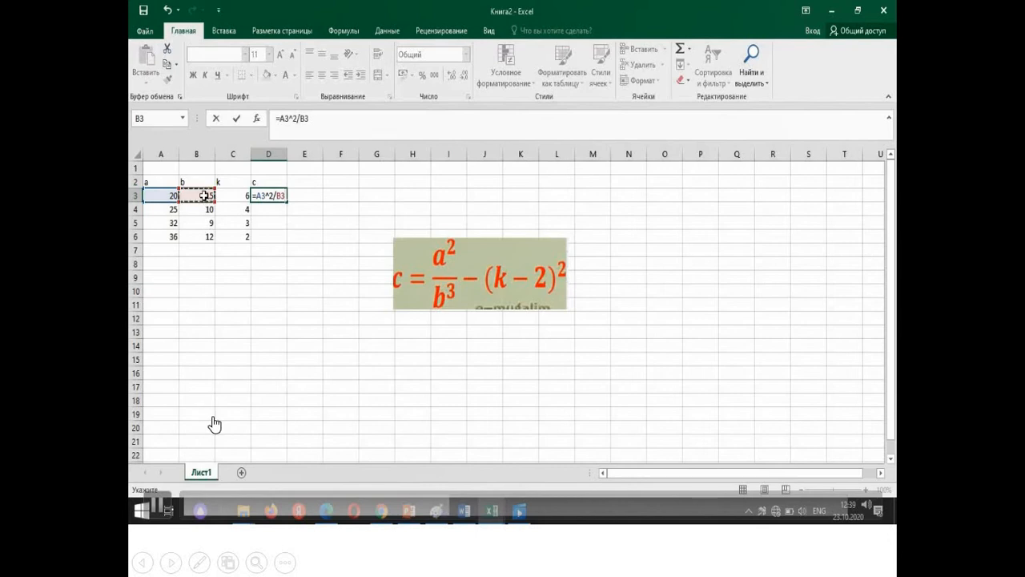
{"action": "type", "text": "^3"}
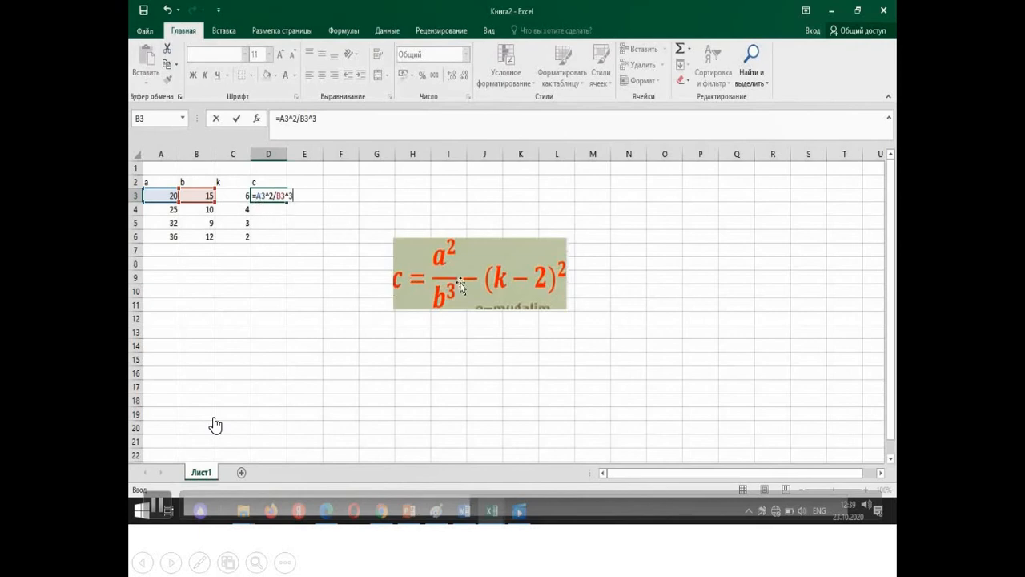
Step: Extend the D3 formula with the second term, -(C3-2)^2
{"action": "type", "text": "-"}
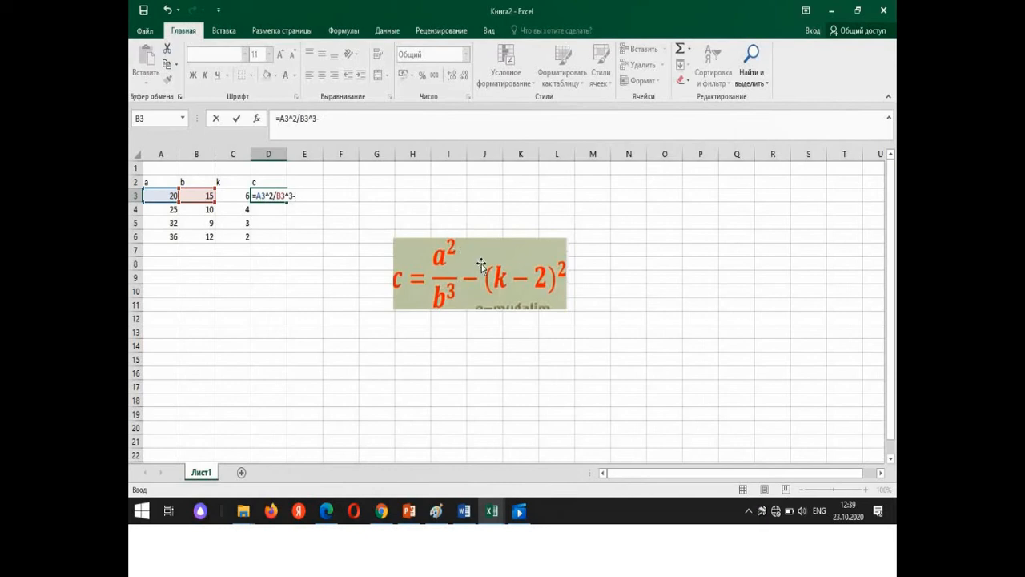
{"action": "left_click", "coordinate": [245, 197]}
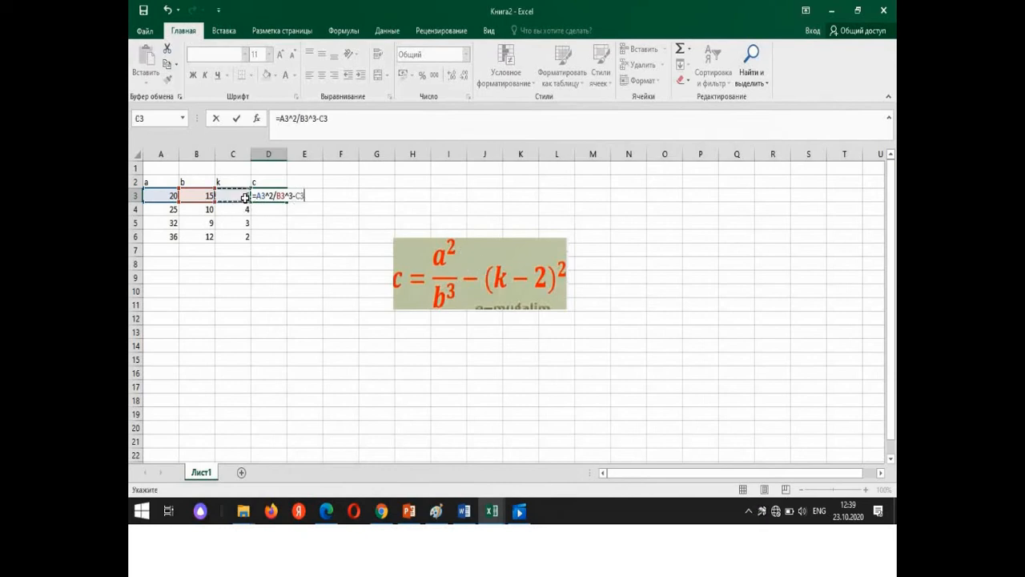
{"action": "left_click", "coordinate": [331, 120]}
{"action": "type", "text": "-"}
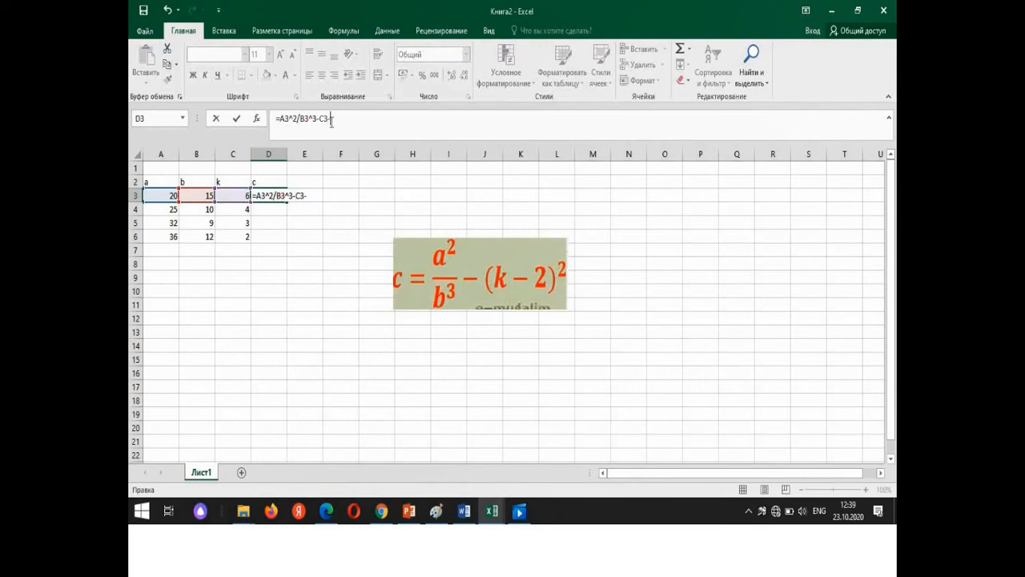
{"action": "type", "text": "2"}
{"action": "type", "text": "("}
{"action": "type", "text": "2"}
Step: Enclose A3^2/B3^3 in parentheses and enter the D3 formula as =(A3^2/B3^3)-(C3-2)^2
{"action": "left_click", "coordinate": [278, 119]}
{"action": "type", "text": "("}
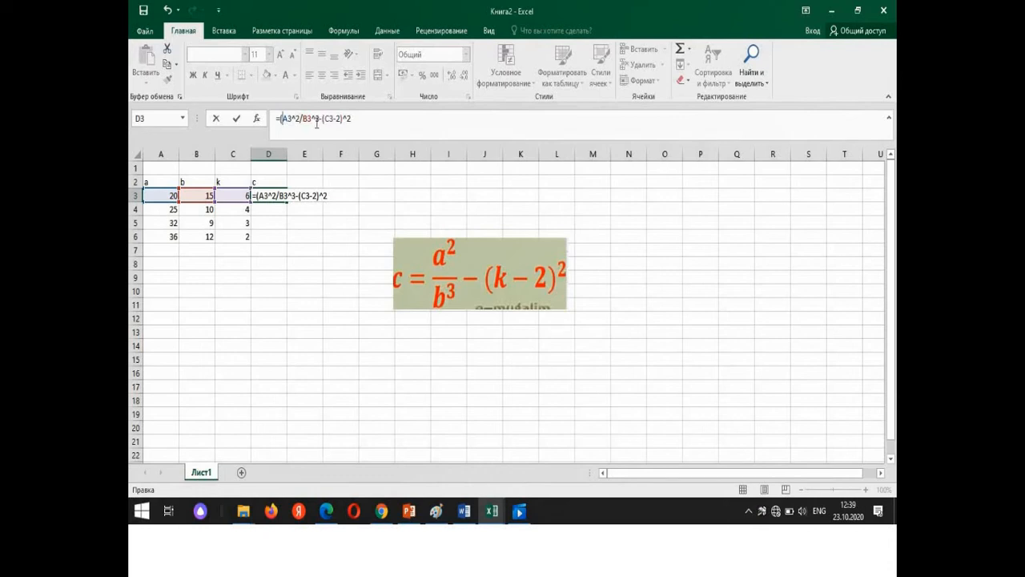
{"action": "left_click", "coordinate": [319, 120]}
{"action": "type", "text": ")"}
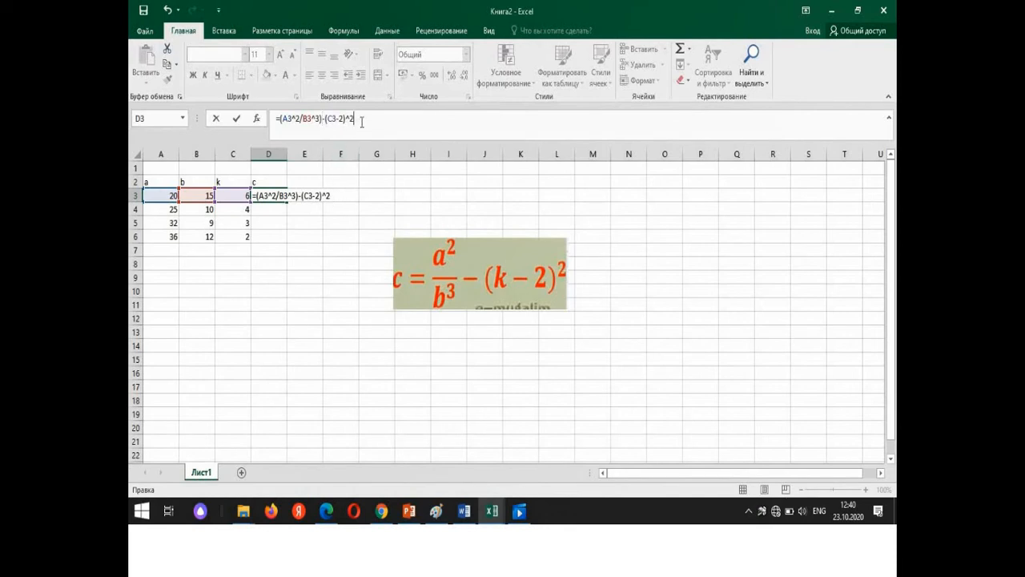
{"action": "key", "text": "Return"}
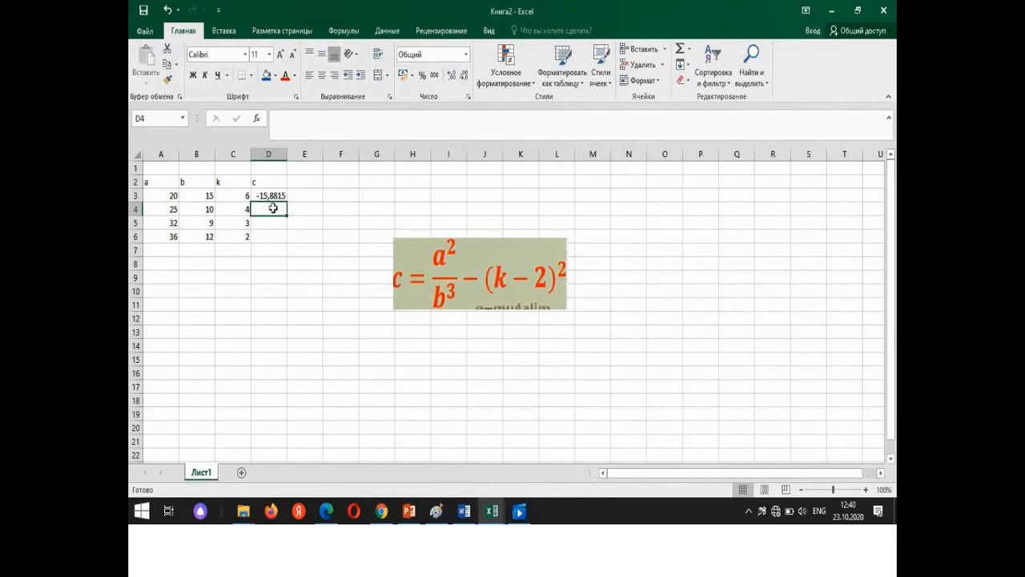
Step: Begin the c formula in cell D4 with the bracketed fraction =(A4^2/B4^3)
{"action": "left_click", "coordinate": [286, 117]}
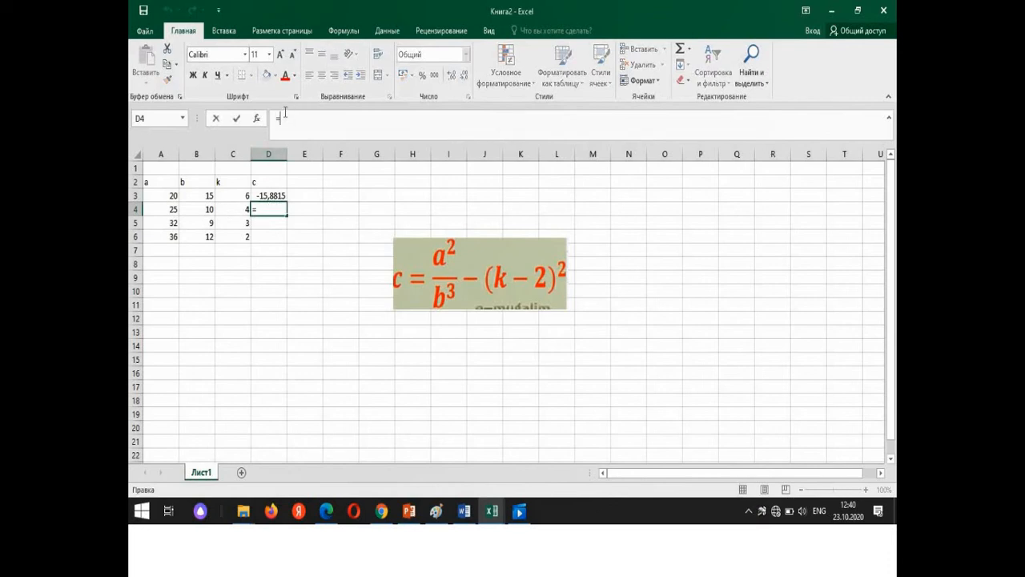
{"action": "type", "text": "="}
{"action": "left_click", "coordinate": [168, 210]}
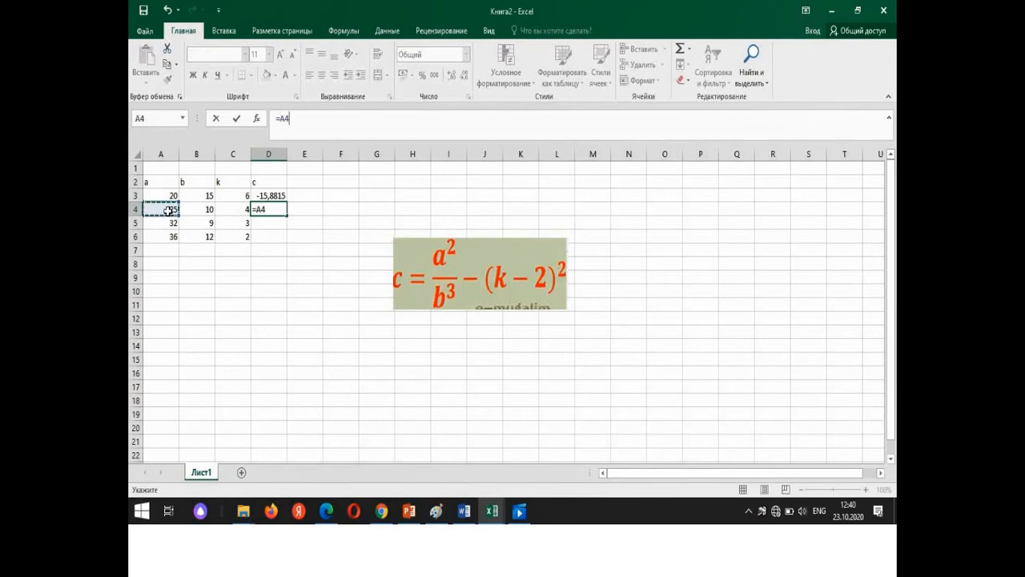
{"action": "type", "text": "^2/"}
{"action": "left_click", "coordinate": [187, 211]}
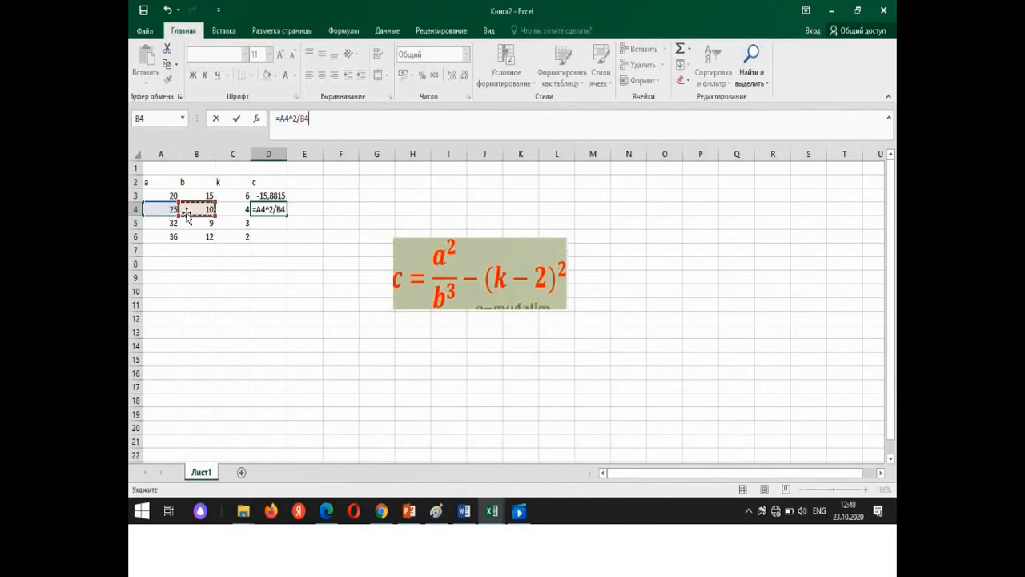
{"action": "type", "text": "^"}
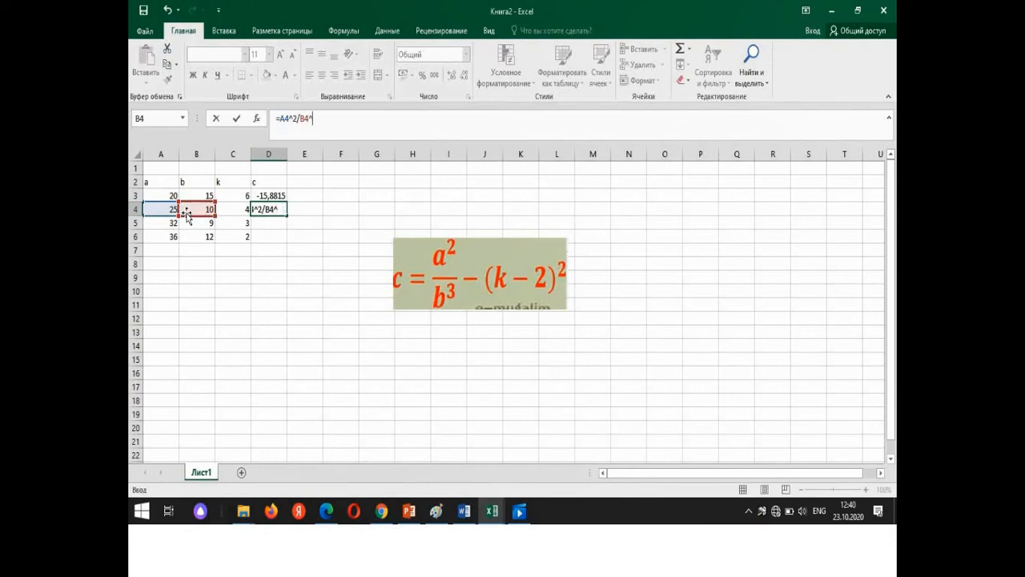
{"action": "type", "text": "3"}
{"action": "left_click", "coordinate": [280, 119]}
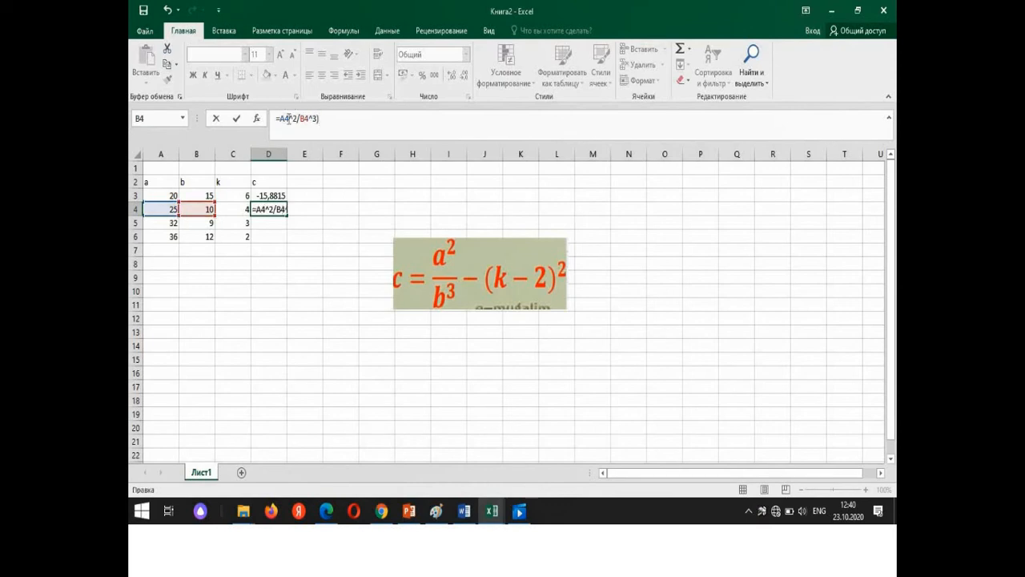
{"action": "type", "text": "("}
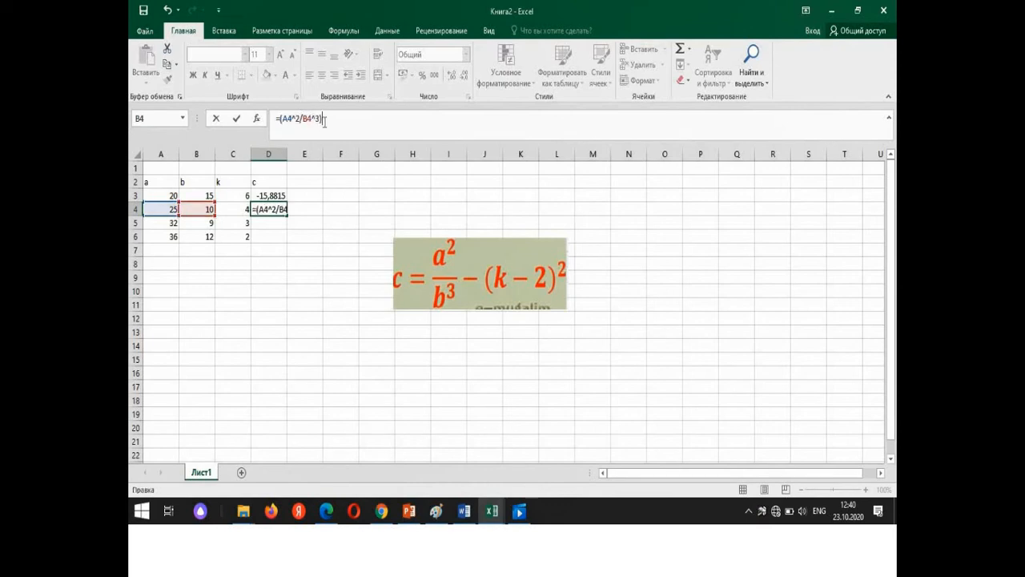
Step: Complete the D4 formula with -(C4-2)^2 and enter it
{"action": "type", "text": "-("}
{"action": "left_click", "coordinate": [244, 210]}
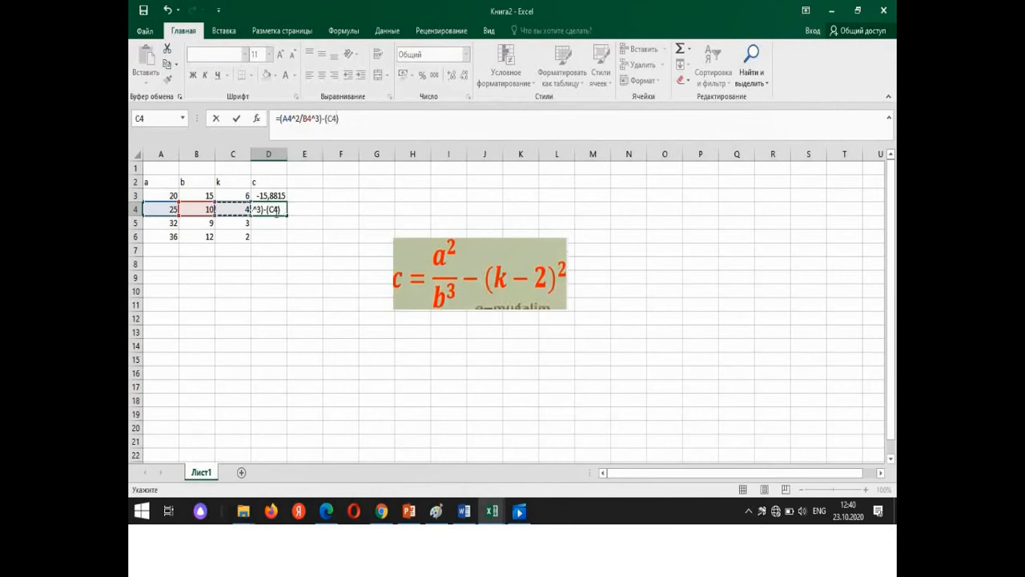
{"action": "type", "text": "-2"}
{"action": "left_click", "coordinate": [367, 128]}
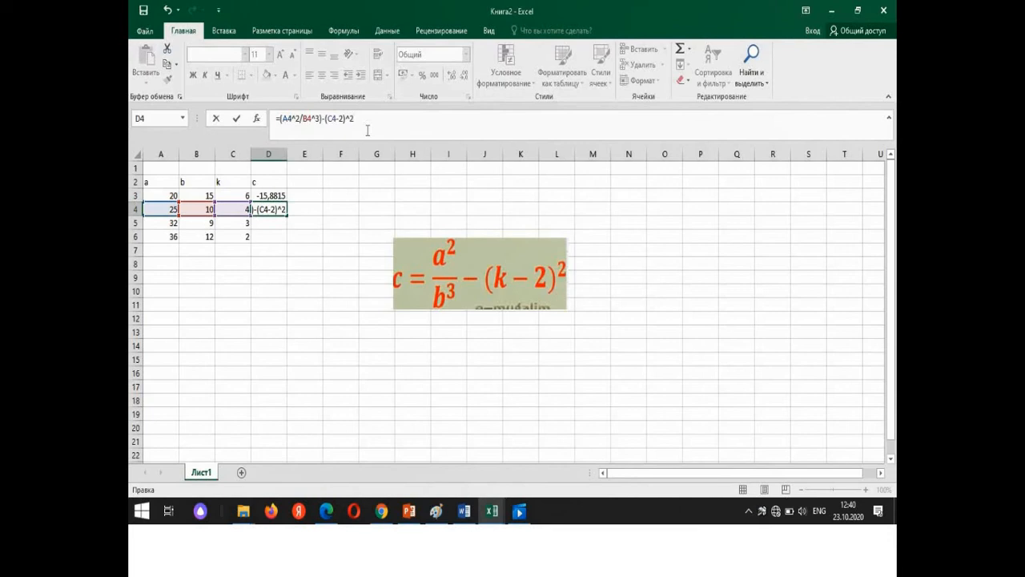
{"action": "key", "text": "Return"}
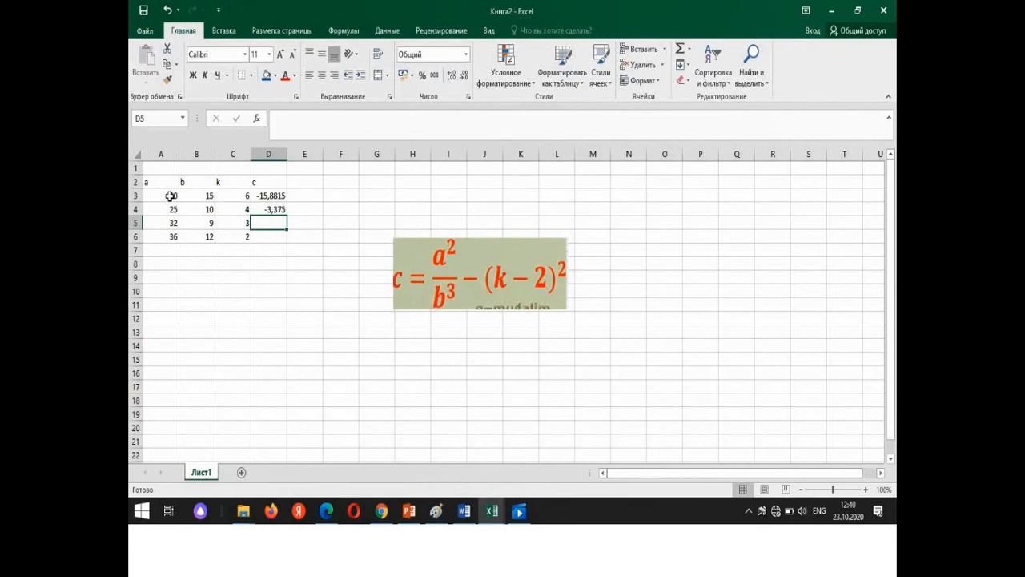
Step: Autofill the range A3:D4 down to row 6, overwriting the old values, and set B6 to 5 and C6 to 3
{"action": "left_click_drag", "start_coordinate": [170, 196], "coordinate": [286, 244]}
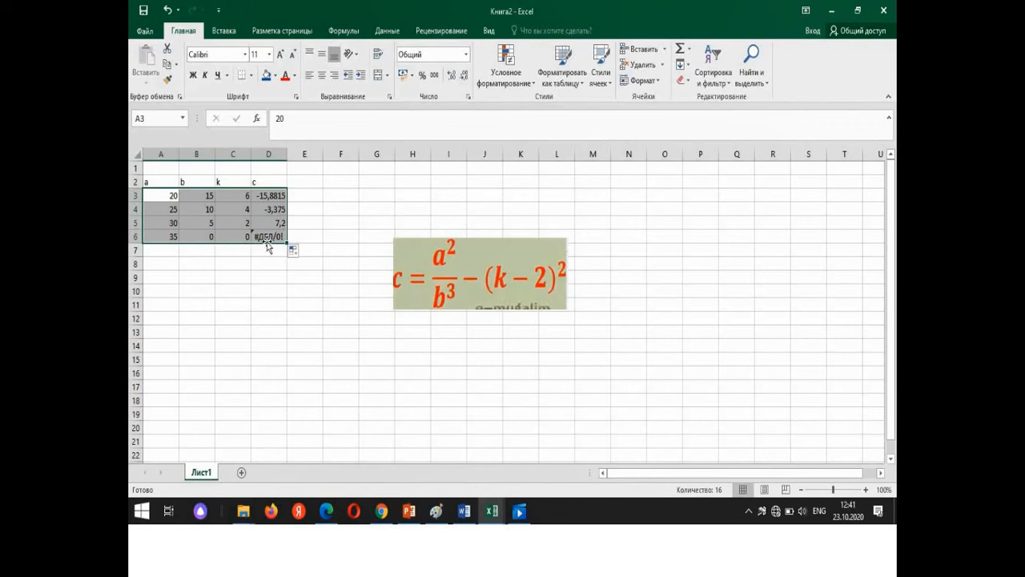
{"action": "left_click", "coordinate": [207, 238]}
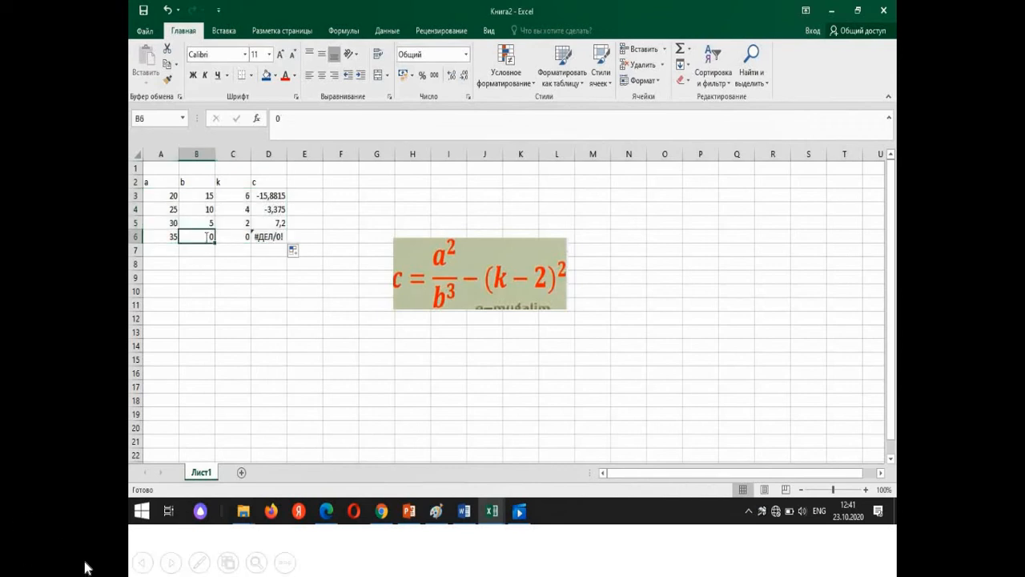
{"action": "type", "text": "5"}
{"action": "left_click", "coordinate": [237, 236]}
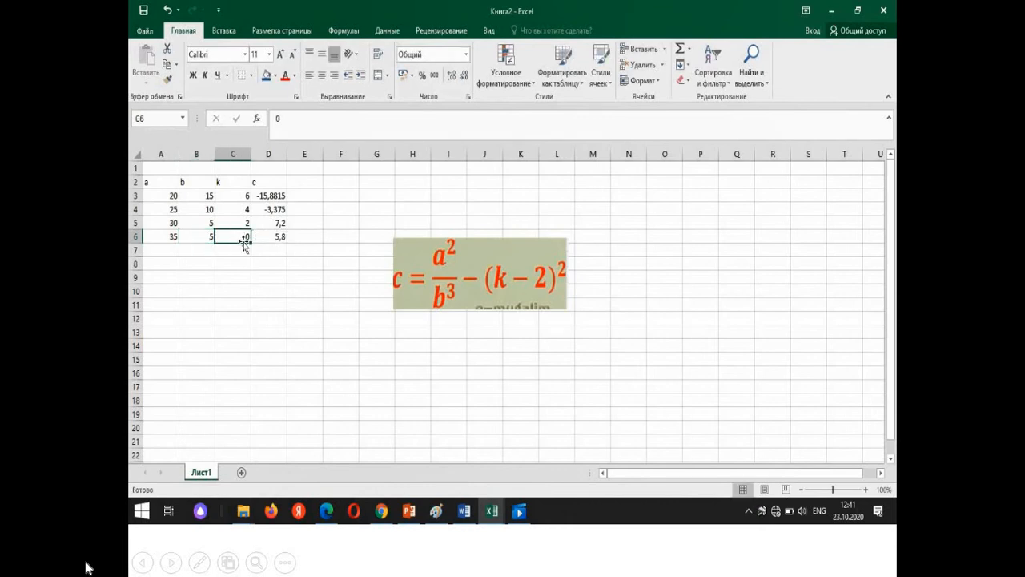
{"action": "type", "text": "3"}
{"action": "left_click", "coordinate": [244, 266]}
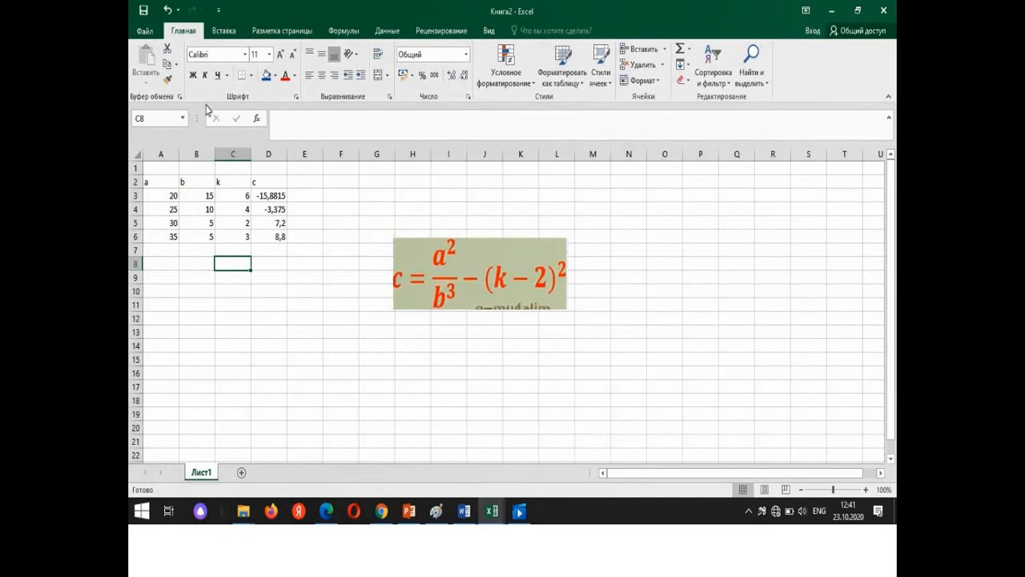
Step: Launch another Excel window with a new blank workbook
{"action": "key", "text": "super"}
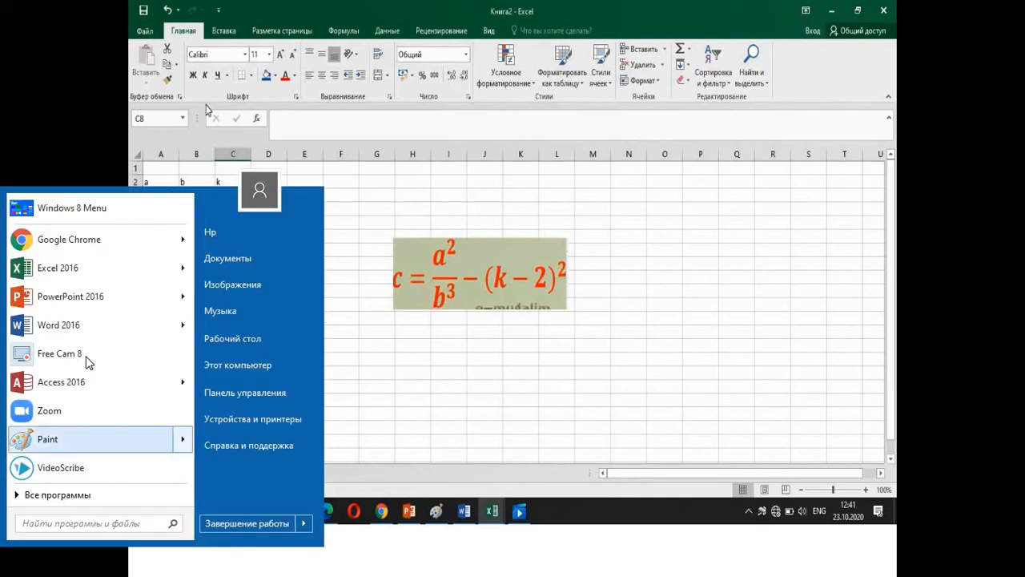
{"action": "left_click", "coordinate": [64, 270]}
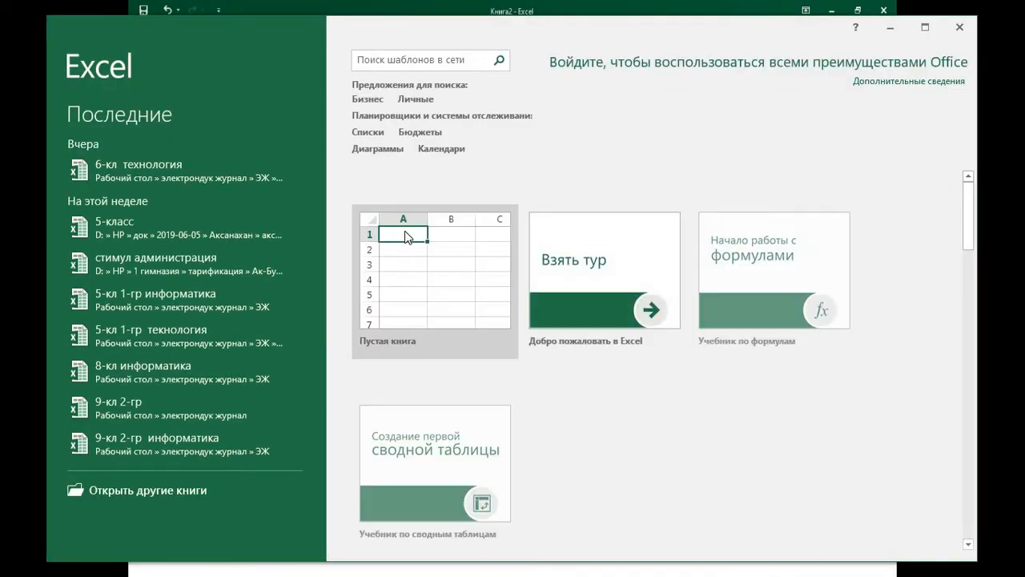
{"action": "left_click", "coordinate": [409, 243]}
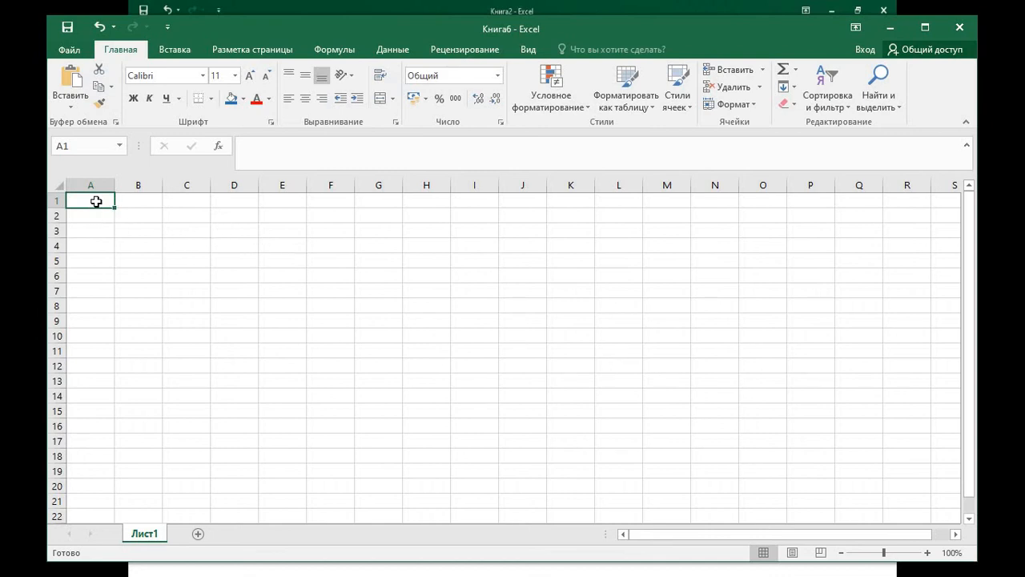
Step: Enter the numbers 5, 6, 9, 78 and 96 in cells A1 to A5
{"action": "type", "text": "5"}
{"action": "key", "text": "Return"}
{"action": "type", "text": "6"}
{"action": "key", "text": "Return"}
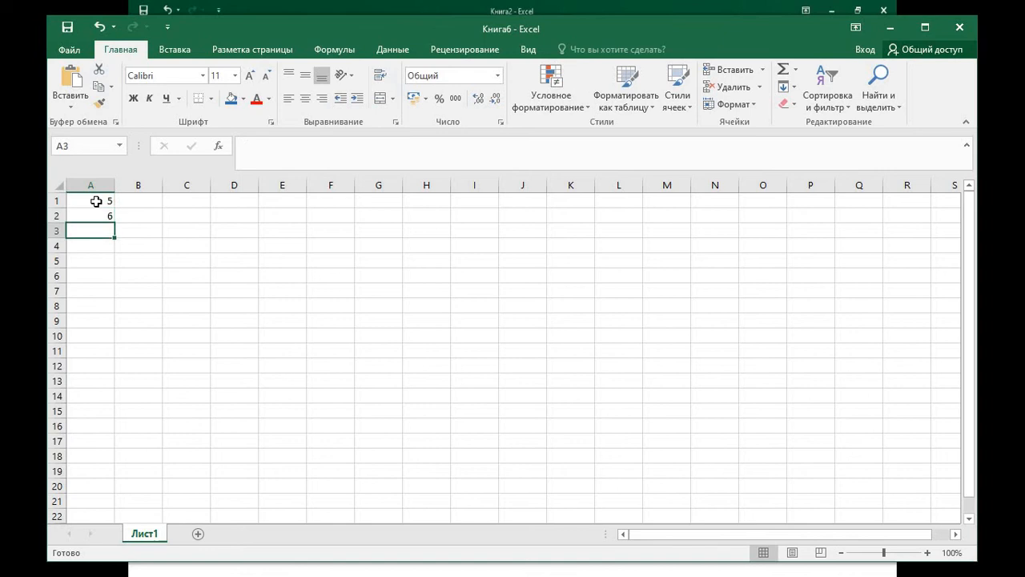
{"action": "type", "text": "9"}
{"action": "key", "text": "Return"}
{"action": "type", "text": "78"}
{"action": "key", "text": "Return"}
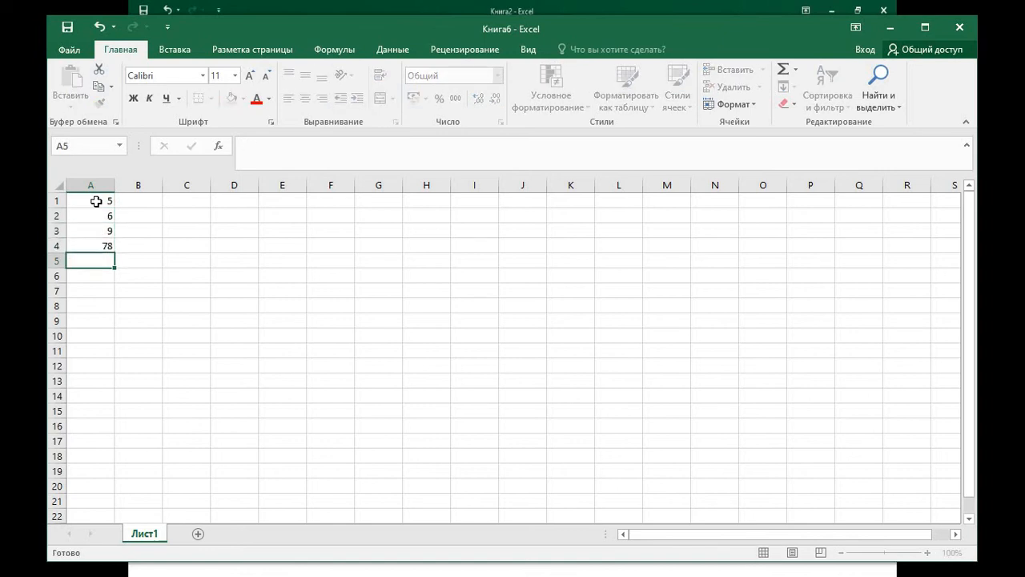
{"action": "type", "text": "96"}
{"action": "key", "text": "Return"}
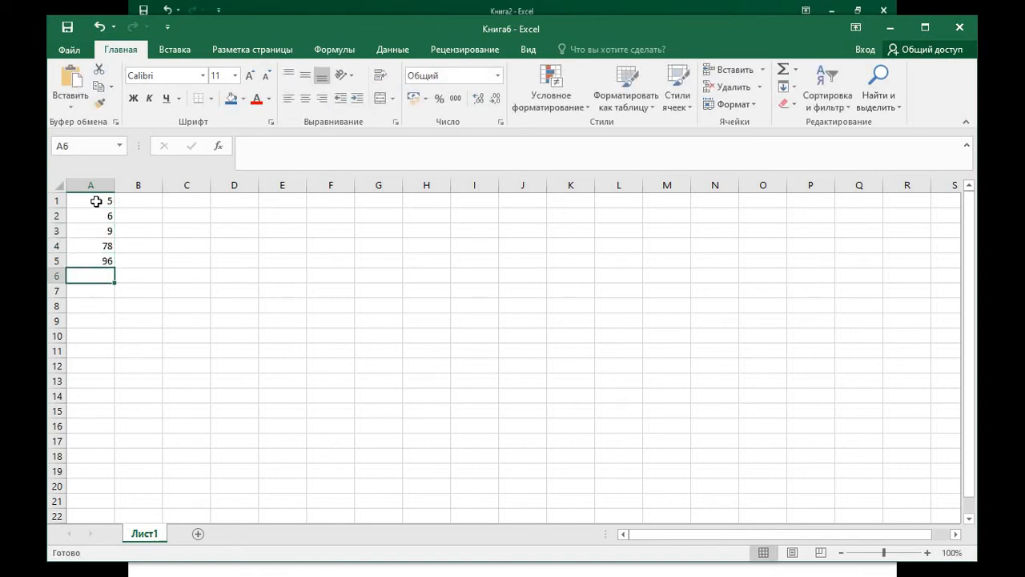
Step: Continue column A with 3, 5, 6, 6, 5, 6 and 555 in cells A6 to A12
{"action": "type", "text": "3"}
{"action": "key", "text": "Return"}
{"action": "type", "text": "5"}
{"action": "key", "text": "Return"}
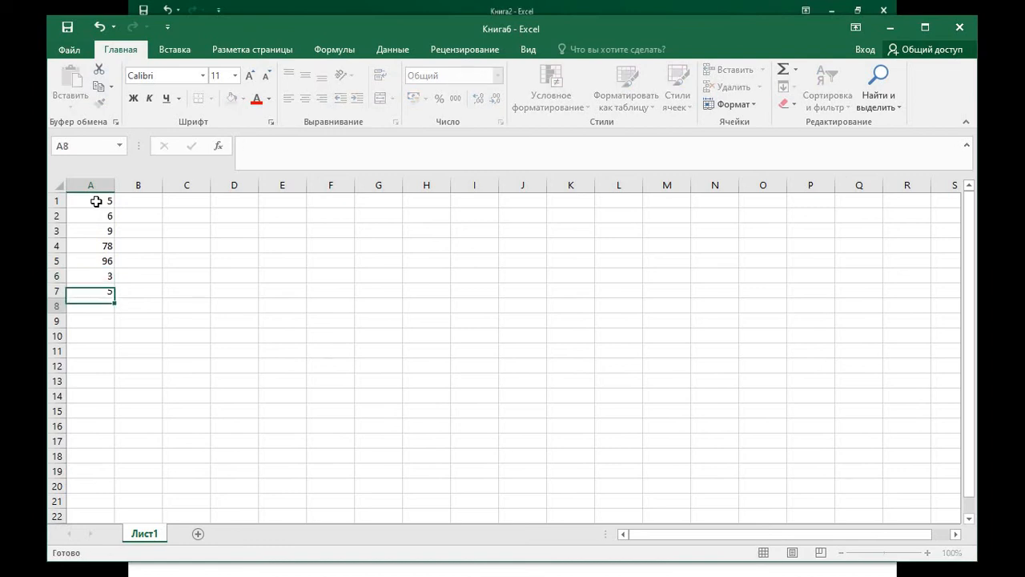
{"action": "type", "text": "6"}
{"action": "key", "text": "Return"}
{"action": "type", "text": "6"}
{"action": "key", "text": "Return"}
{"action": "type", "text": "5"}
{"action": "key", "text": "Return"}
{"action": "type", "text": "6"}
{"action": "key", "text": "Return"}
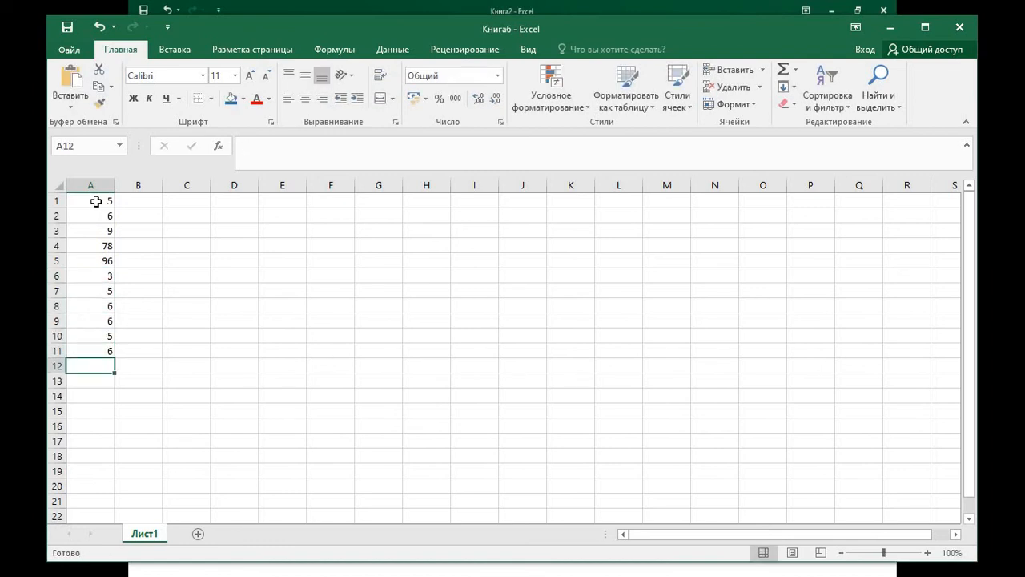
{"action": "type", "text": "555"}
{"action": "key", "text": "Return"}
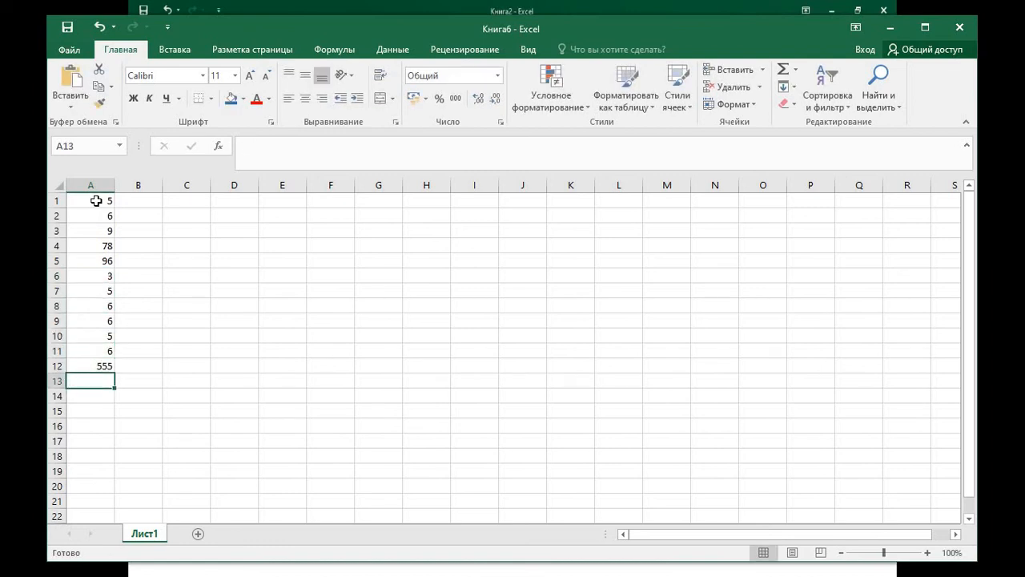
Step: Calculate the sum of A1:A12 in A13 and the average of A1:A13 in A14
{"action": "left_click_drag", "start_coordinate": [87, 200], "coordinate": [109, 375]}
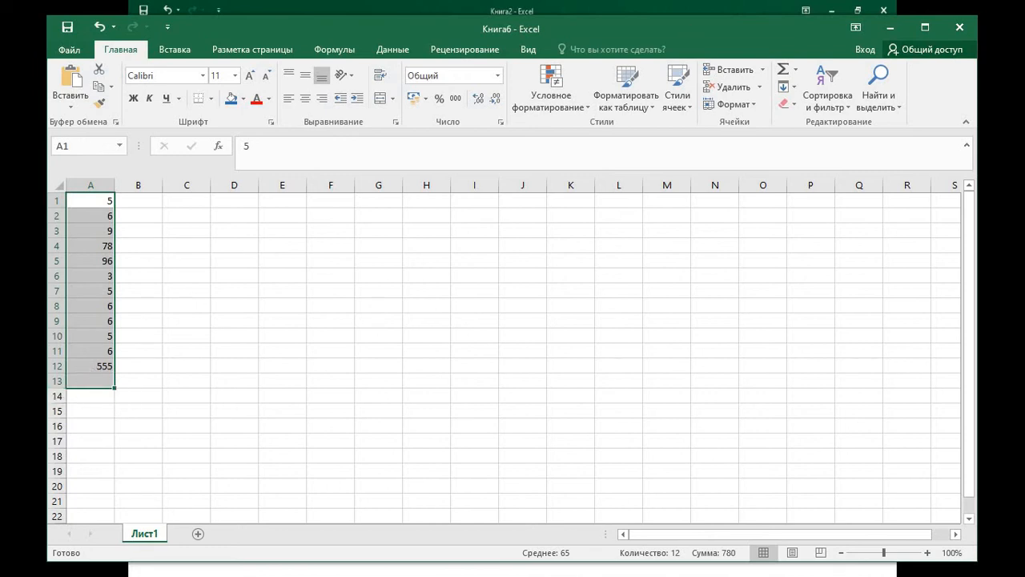
{"action": "left_click", "coordinate": [797, 72]}
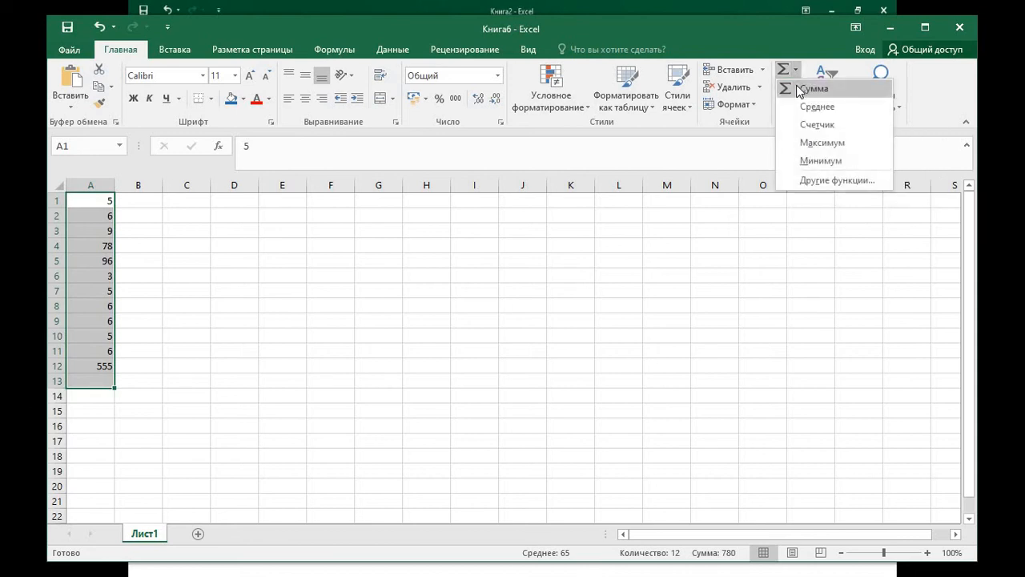
{"action": "left_click", "coordinate": [809, 88]}
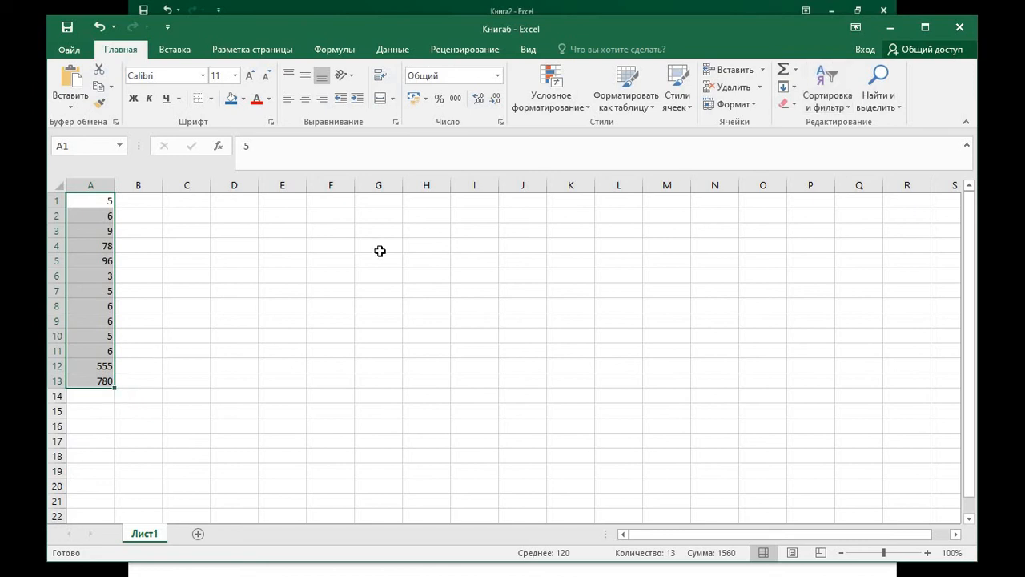
{"action": "left_click_drag", "start_coordinate": [99, 201], "coordinate": [97, 396]}
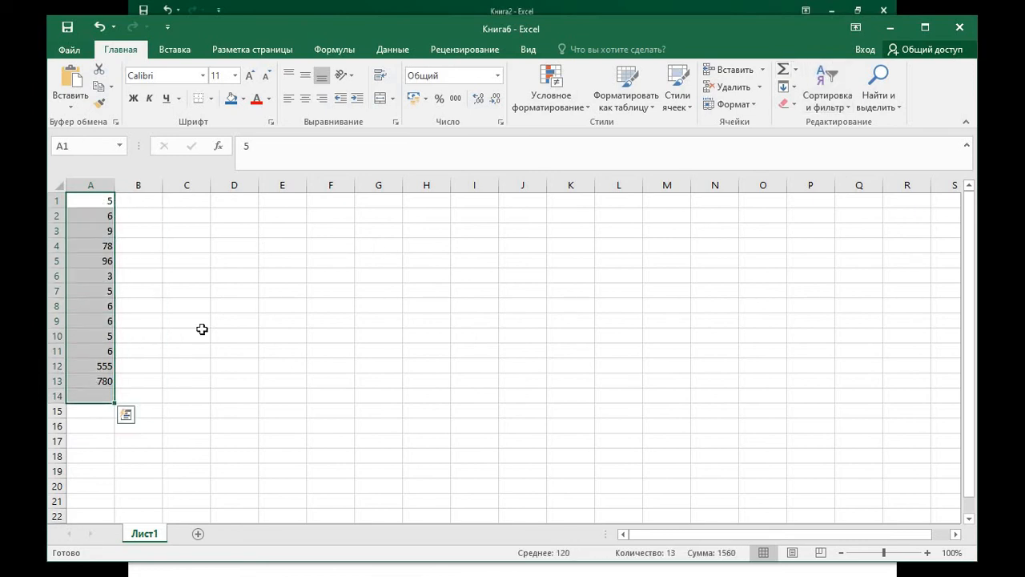
{"action": "left_click", "coordinate": [798, 72]}
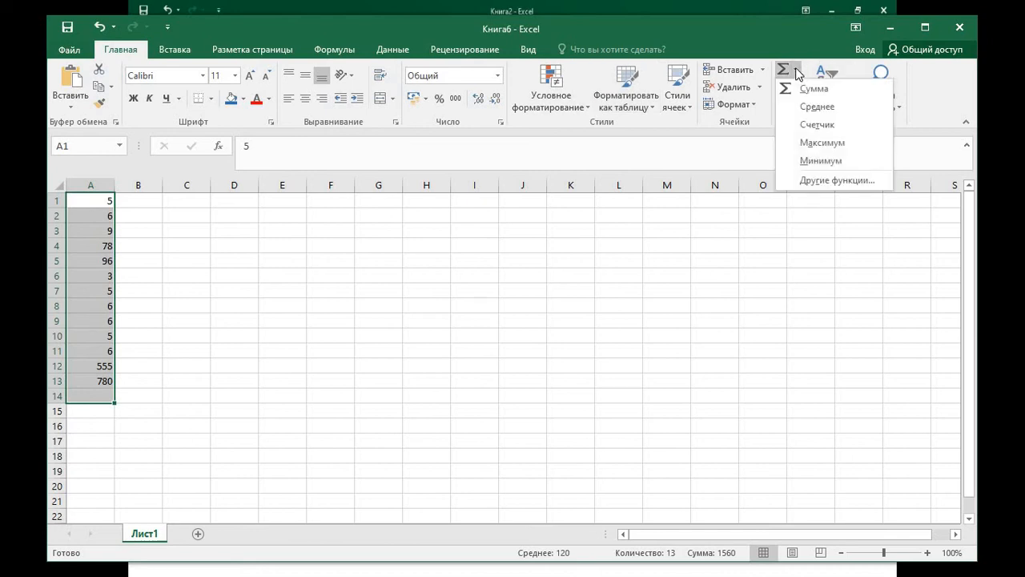
{"action": "left_click", "coordinate": [804, 108]}
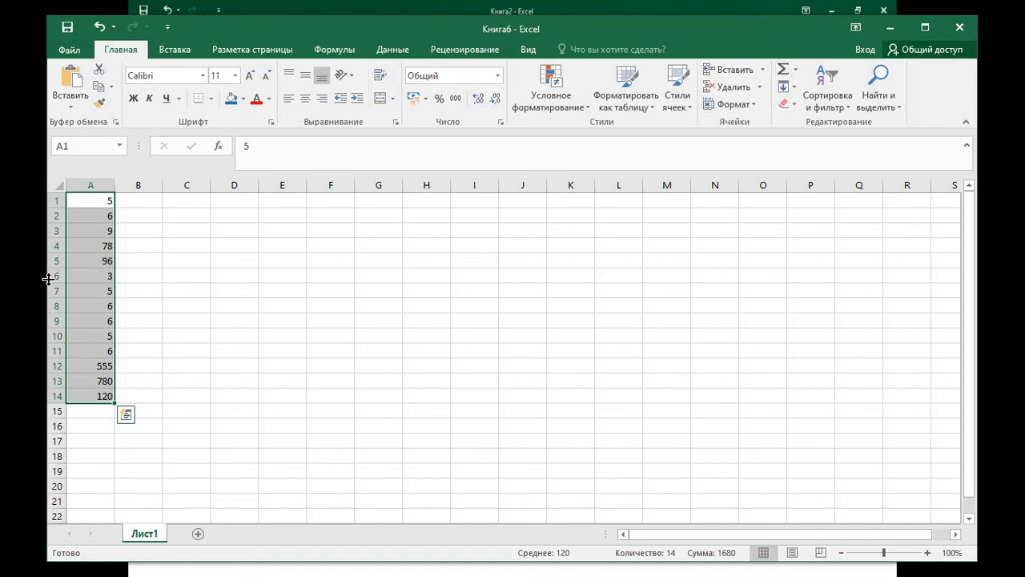
Step: Calculate the maximum of A1:A14 in A15 and the minimum of A1:A15 in A16
{"action": "left_click_drag", "start_coordinate": [80, 199], "coordinate": [111, 415]}
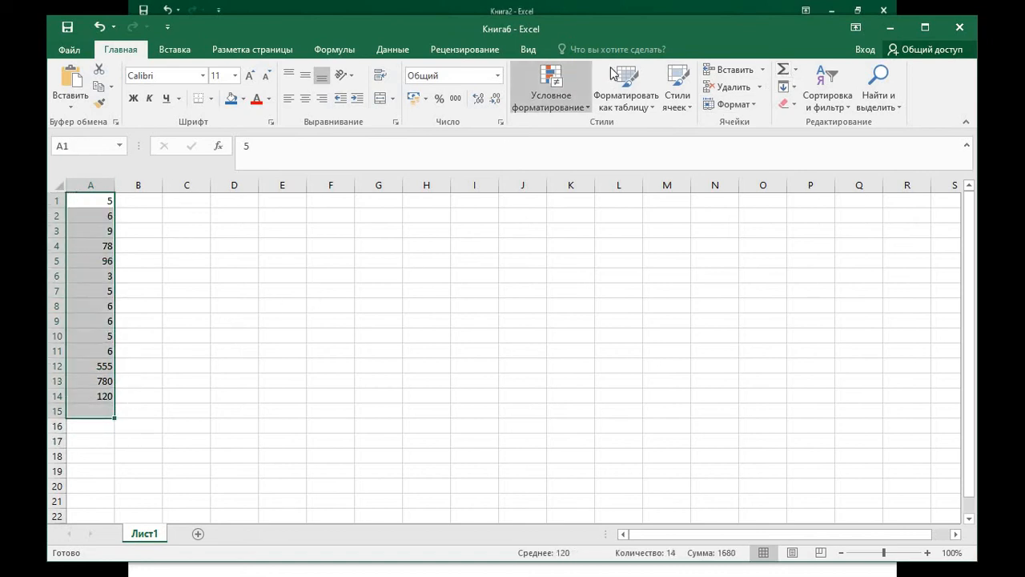
{"action": "left_click", "coordinate": [798, 71]}
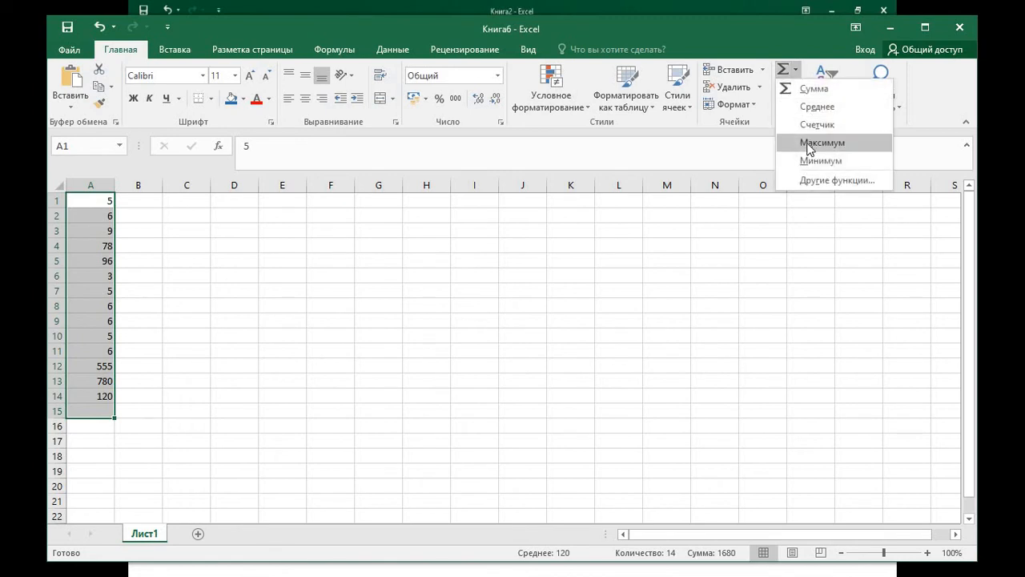
{"action": "left_click", "coordinate": [808, 143]}
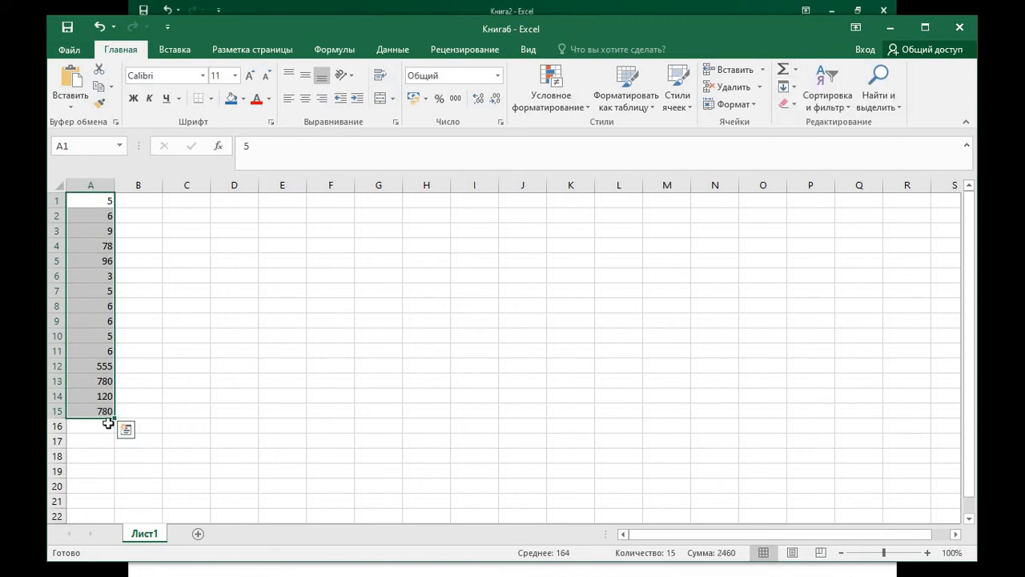
{"action": "left_click_drag", "start_coordinate": [96, 204], "coordinate": [117, 422]}
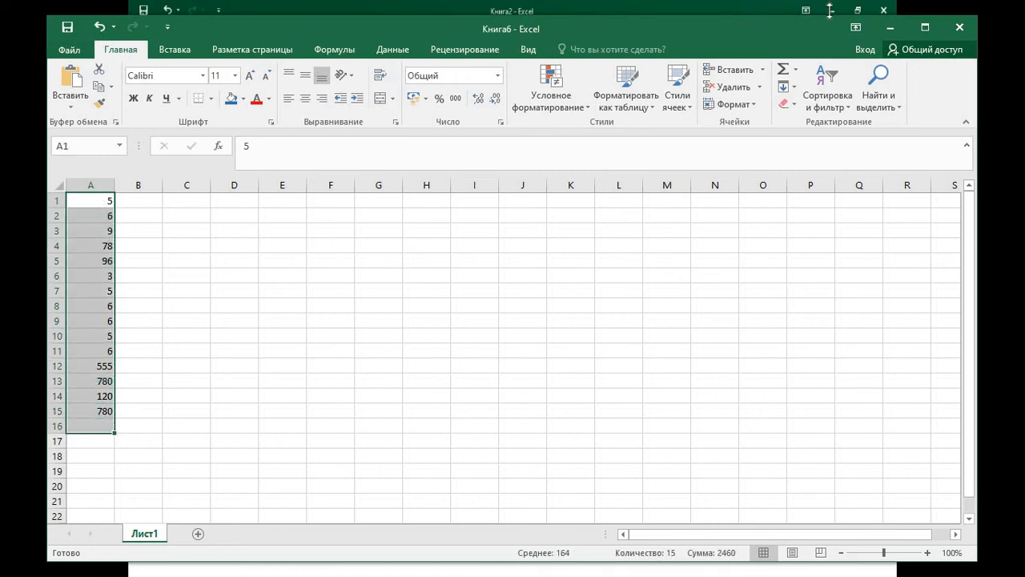
{"action": "left_click", "coordinate": [798, 68]}
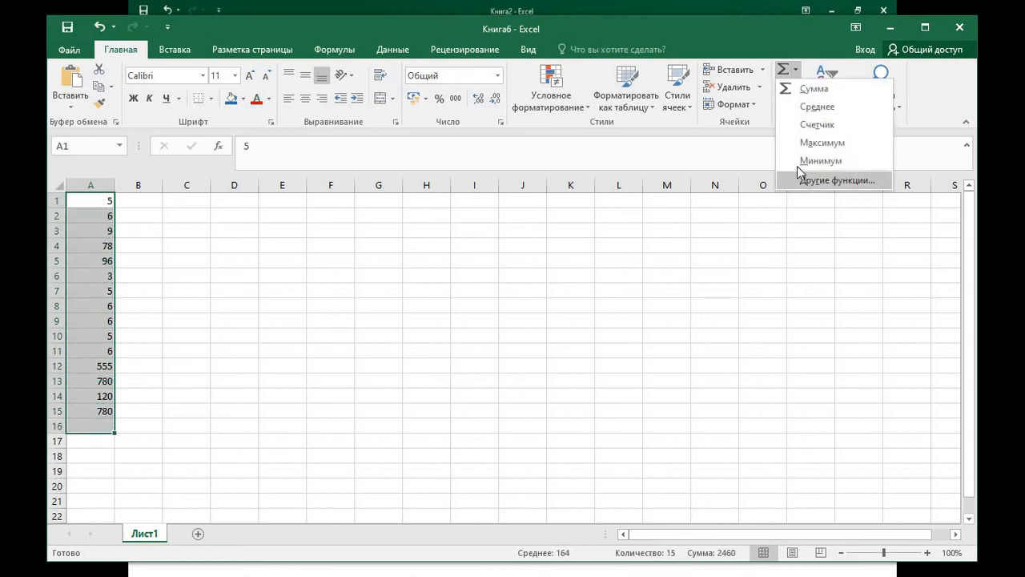
{"action": "left_click", "coordinate": [799, 164]}
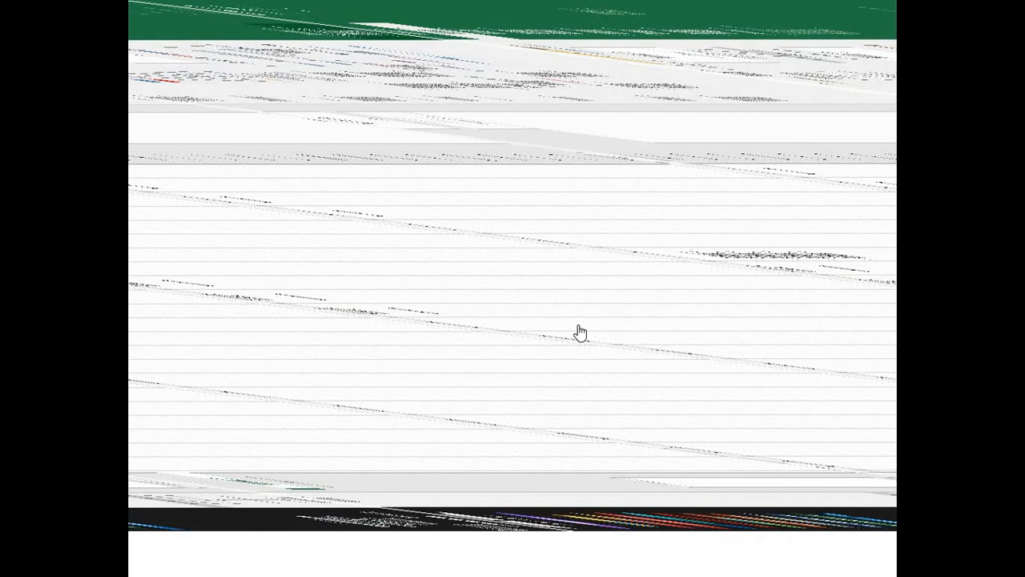
{"action": "mouse_move", "coordinate": [229, 473]}
{"action": "left_click", "coordinate": [155, 504]}
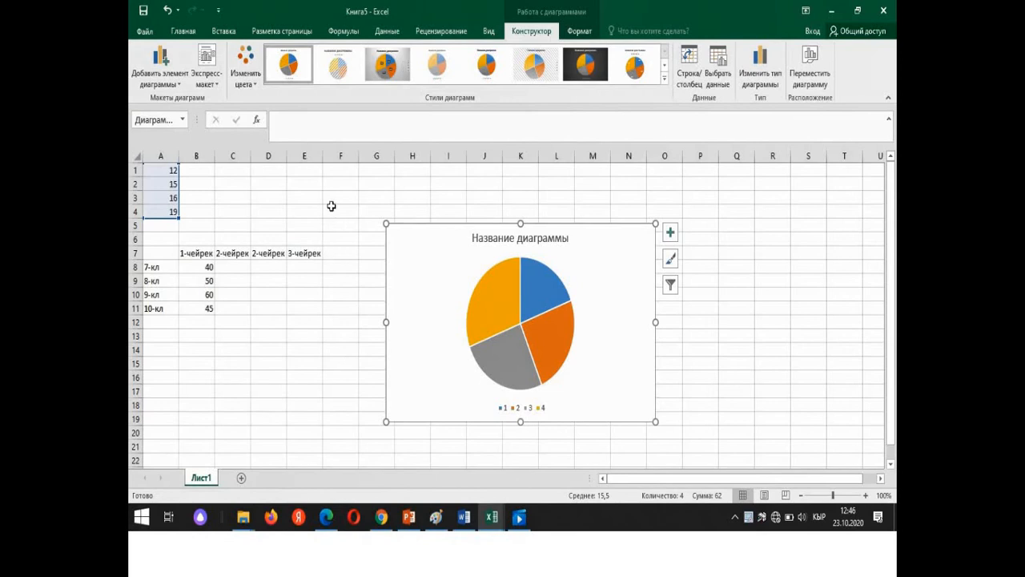
Step: Delete the pie chart of the A1:A4 values from the sheet
{"action": "left_click", "coordinate": [239, 269]}
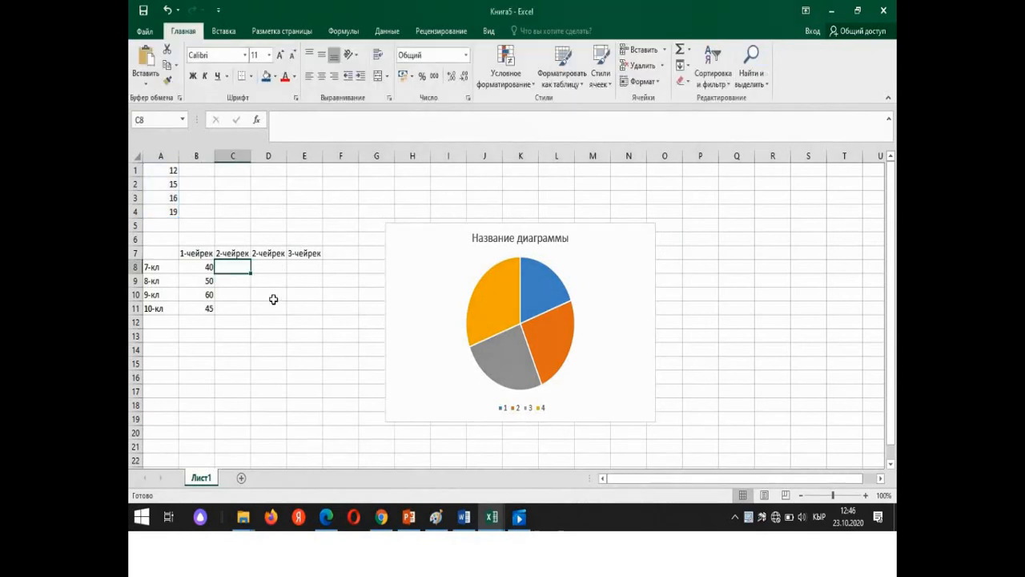
{"action": "left_click", "coordinate": [388, 231]}
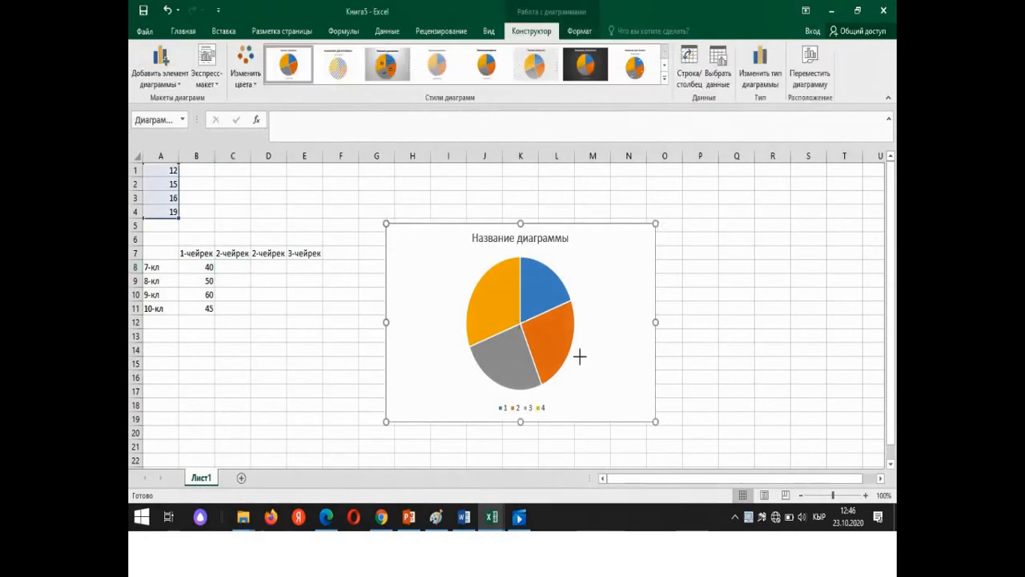
{"action": "left_click_drag", "start_coordinate": [580, 356], "coordinate": [599, 366]}
{"action": "left_click_drag", "start_coordinate": [637, 397], "coordinate": [736, 398]}
{"action": "key", "text": "Delete"}
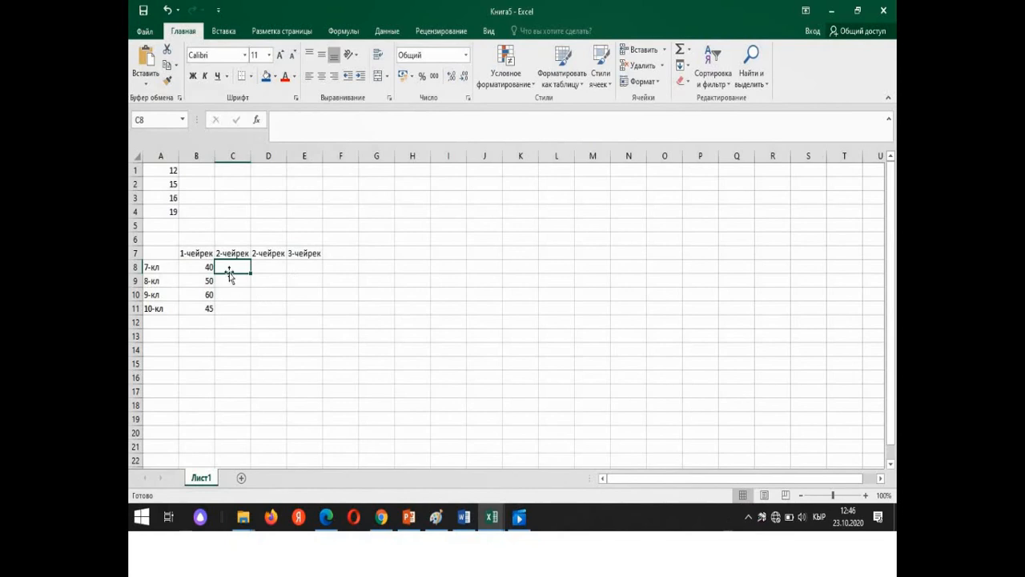
Step: Enter 45, 60, 90 and 80 in cells C8 to C11 under the first 2-чейрек heading
{"action": "type", "text": "45"}
{"action": "key", "text": "Return"}
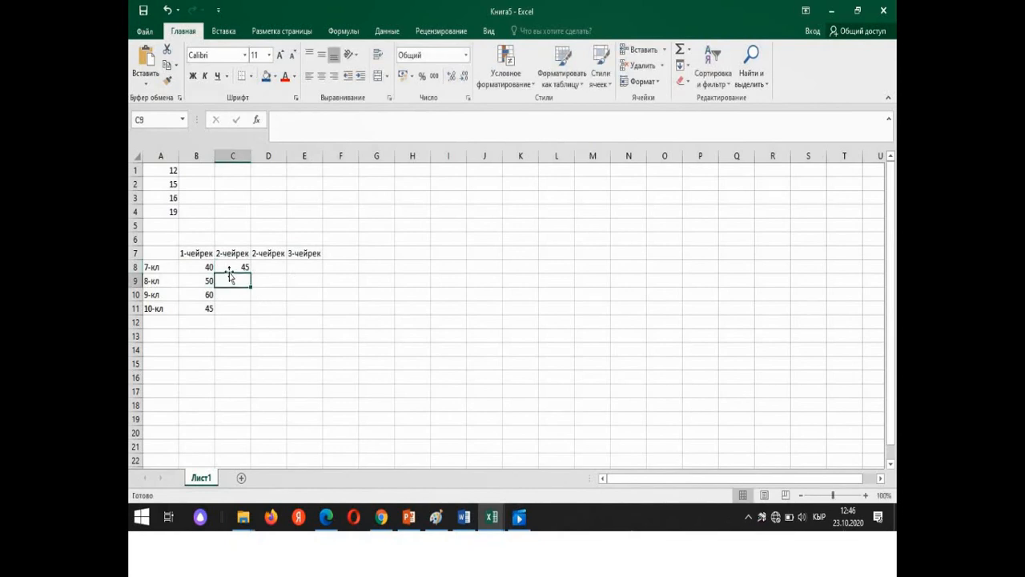
{"action": "type", "text": "60"}
{"action": "key", "text": "Return"}
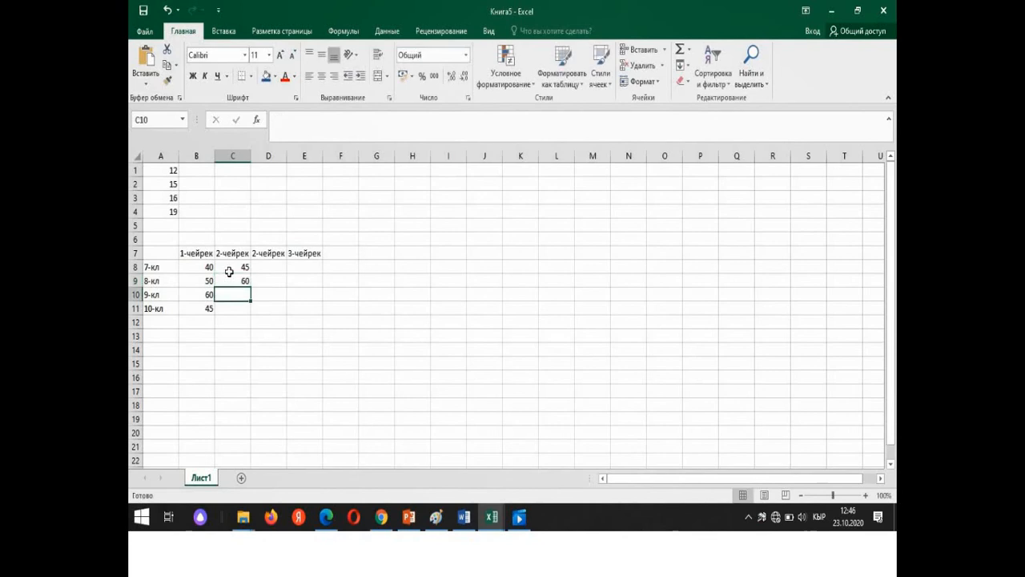
{"action": "type", "text": "90"}
{"action": "key", "text": "Return"}
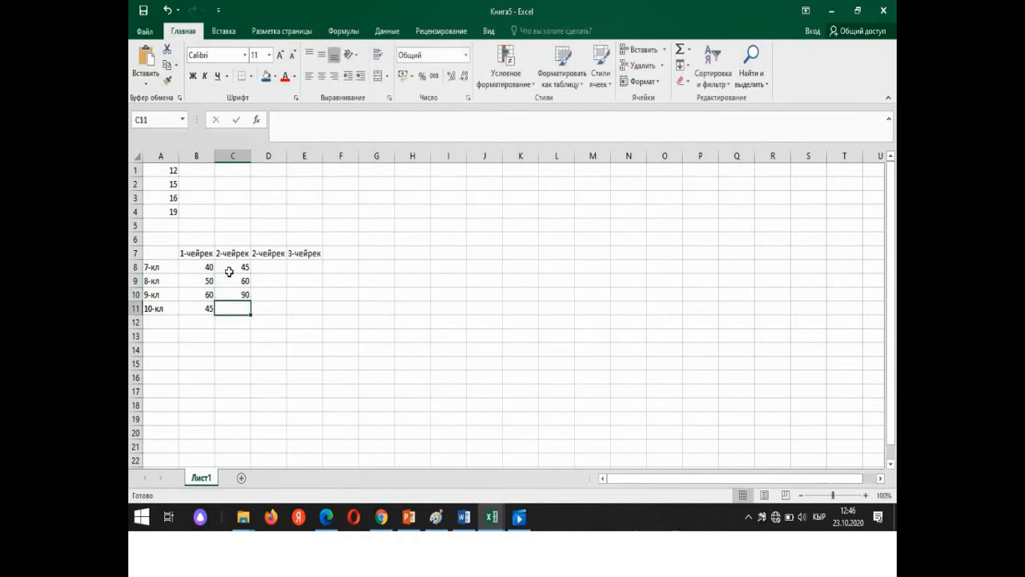
{"action": "type", "text": "8"}
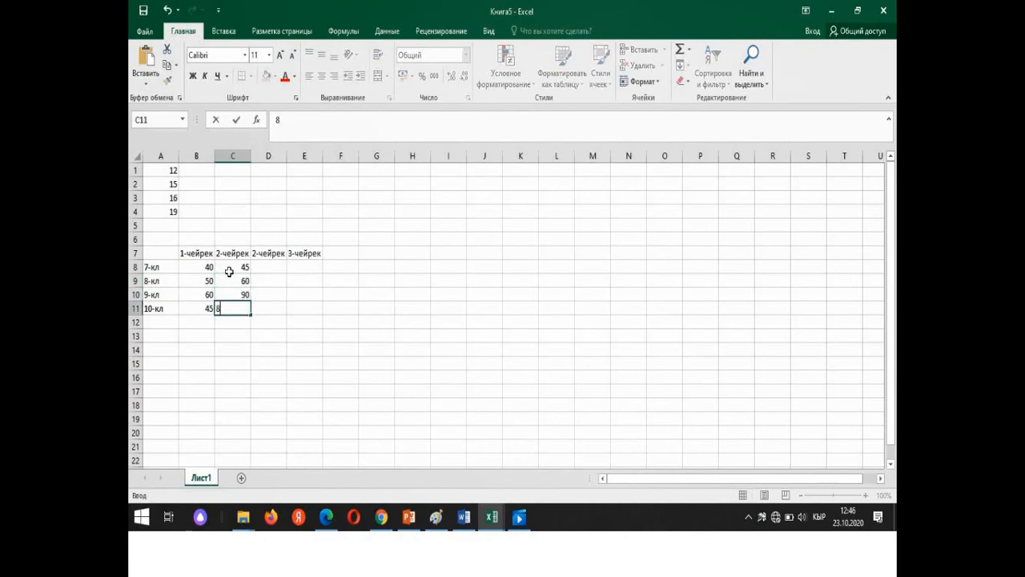
{"action": "type", "text": "0"}
{"action": "key", "text": "Return"}
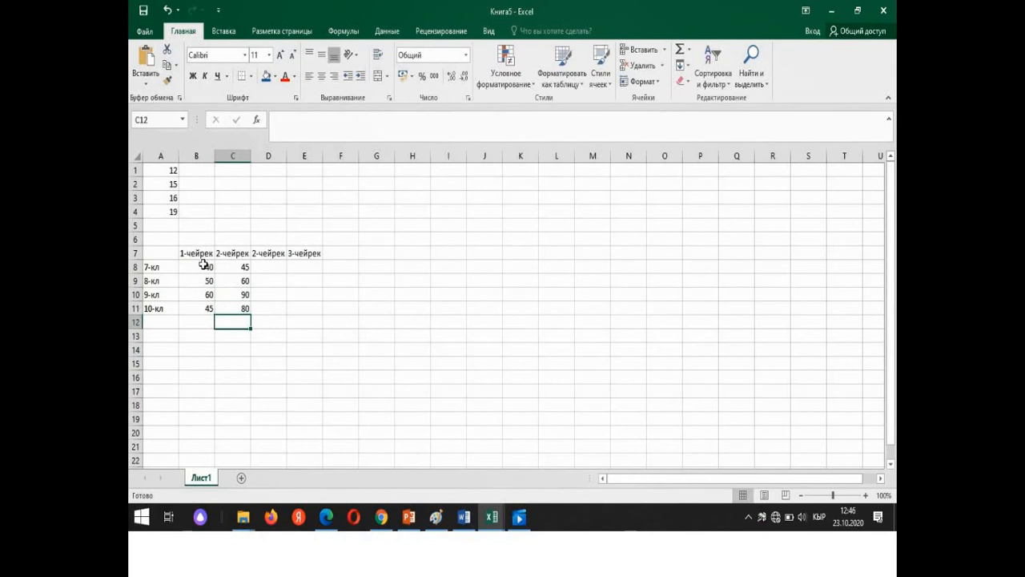
Step: Format the range B8:E11 as percentages (Процентный) with 0 decimal places
{"action": "left_click_drag", "start_coordinate": [203, 266], "coordinate": [299, 313]}
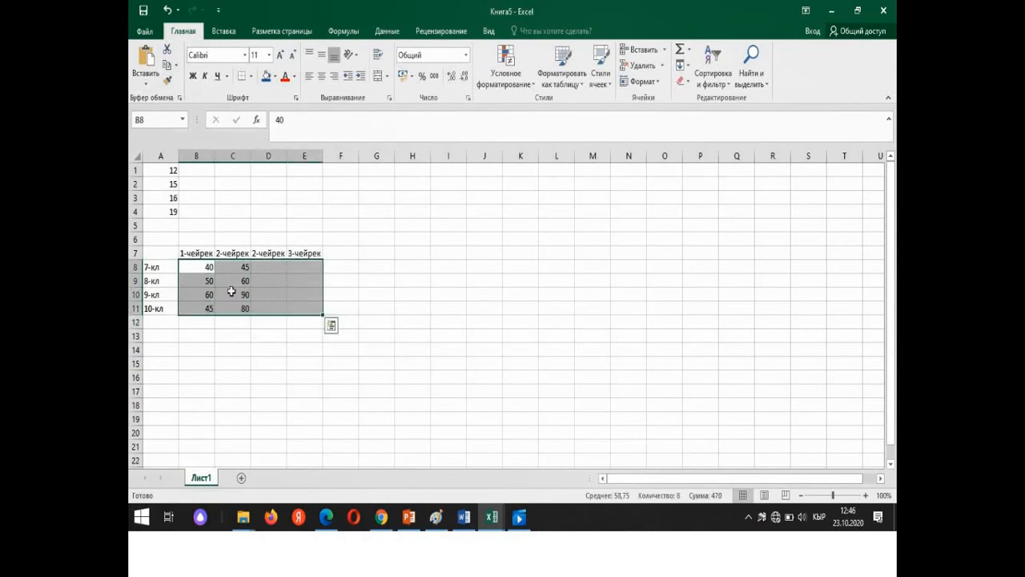
{"action": "right_click", "coordinate": [280, 303]}
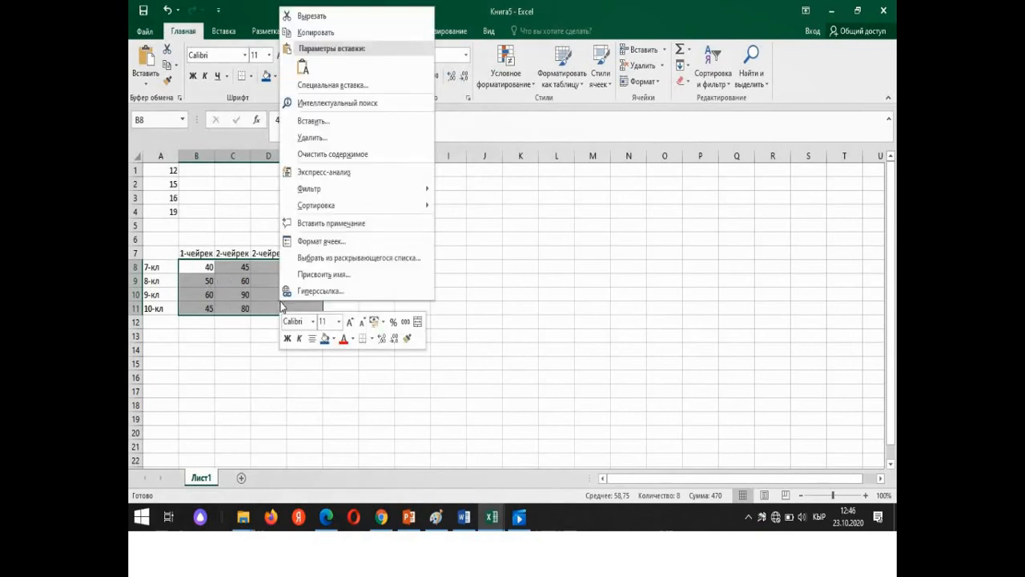
{"action": "left_click", "coordinate": [325, 243]}
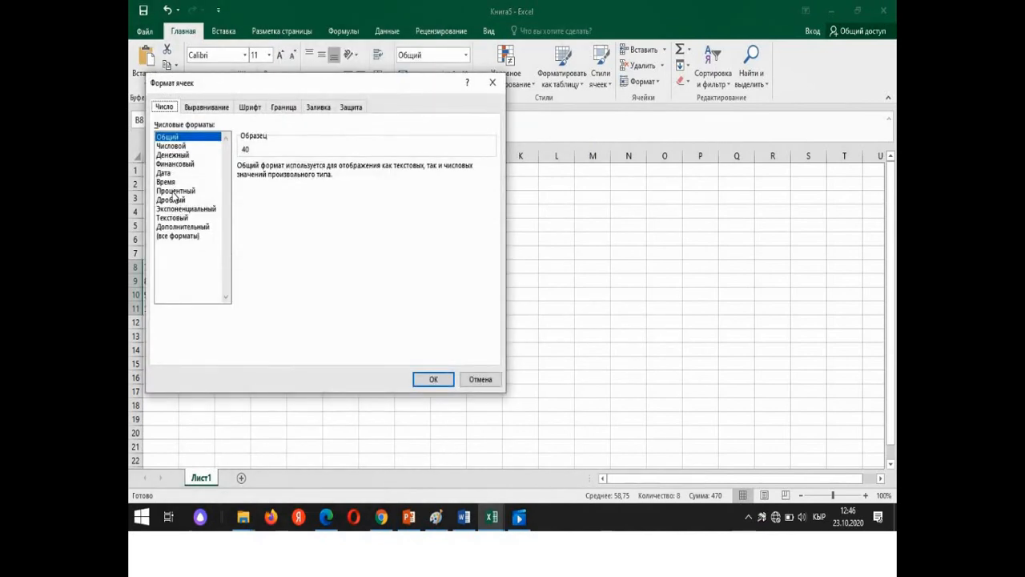
{"action": "left_click", "coordinate": [175, 192]}
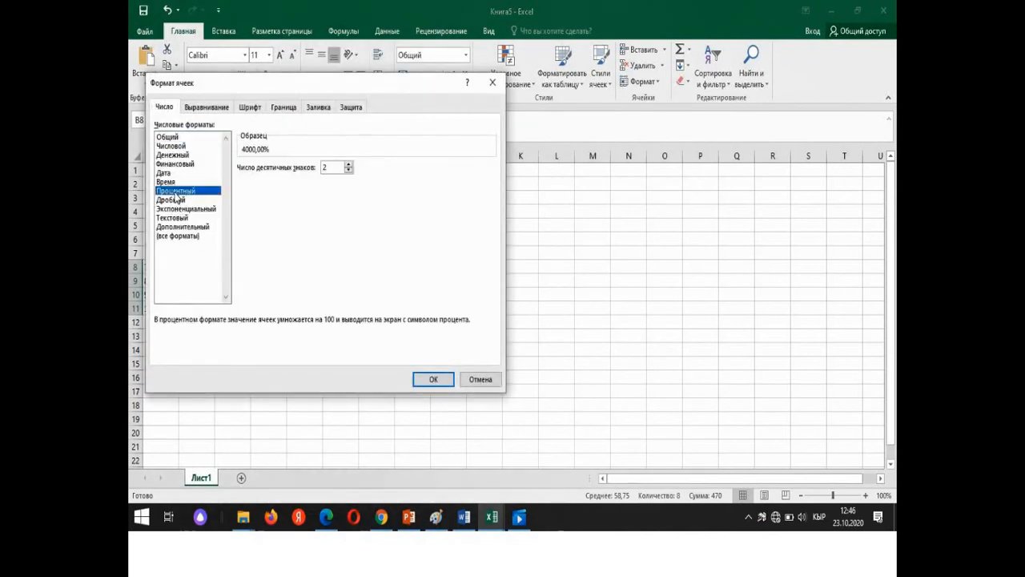
{"action": "left_click", "coordinate": [348, 165]}
{"action": "left_click", "coordinate": [348, 171]}
{"action": "left_click", "coordinate": [350, 170]}
{"action": "left_click", "coordinate": [349, 171]}
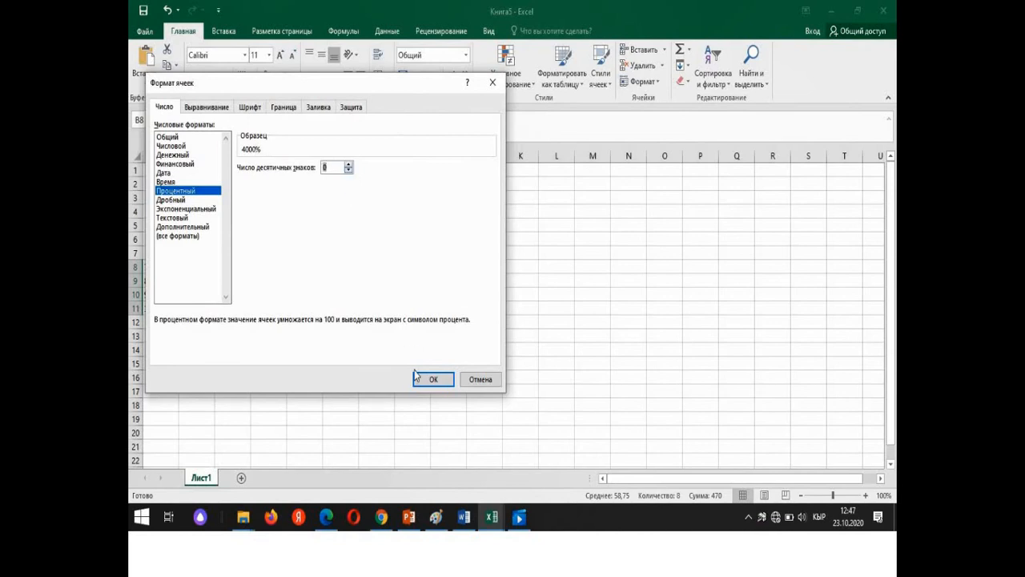
{"action": "left_click", "coordinate": [424, 380]}
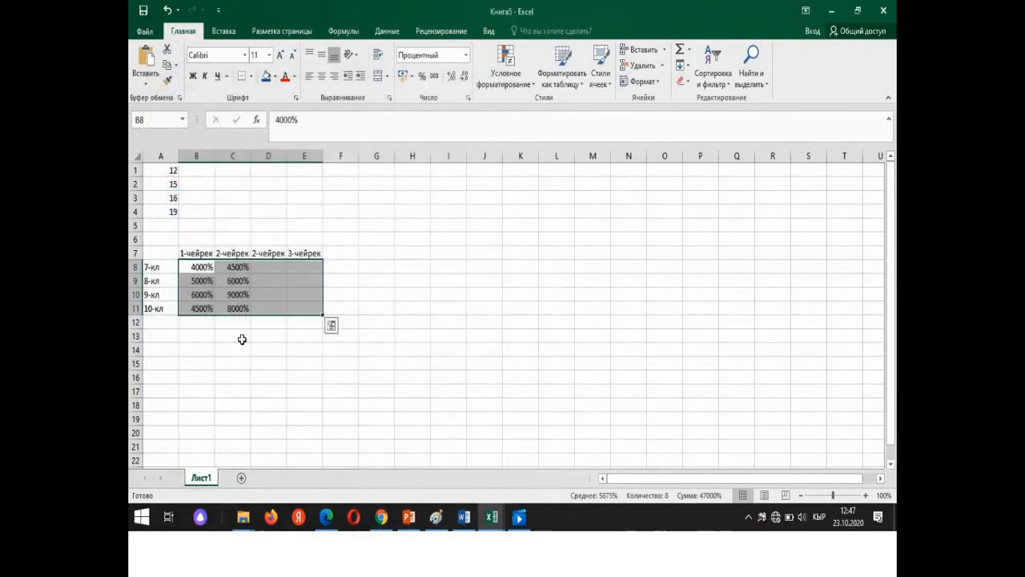
Step: Reapply the percentage format with 0 decimal places to B8:E11 and deselect the range
{"action": "right_click", "coordinate": [316, 312]}
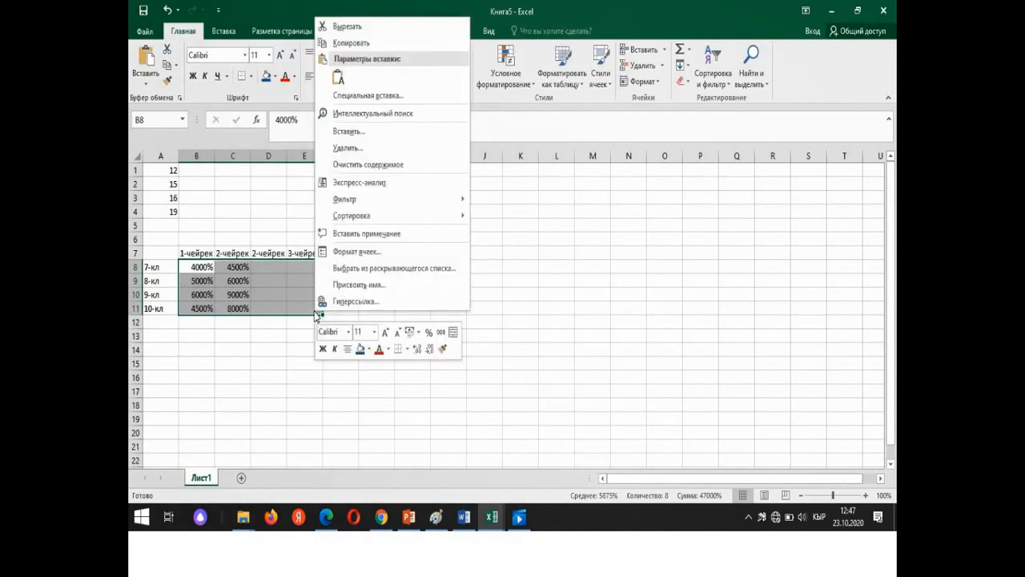
{"action": "left_click", "coordinate": [336, 253]}
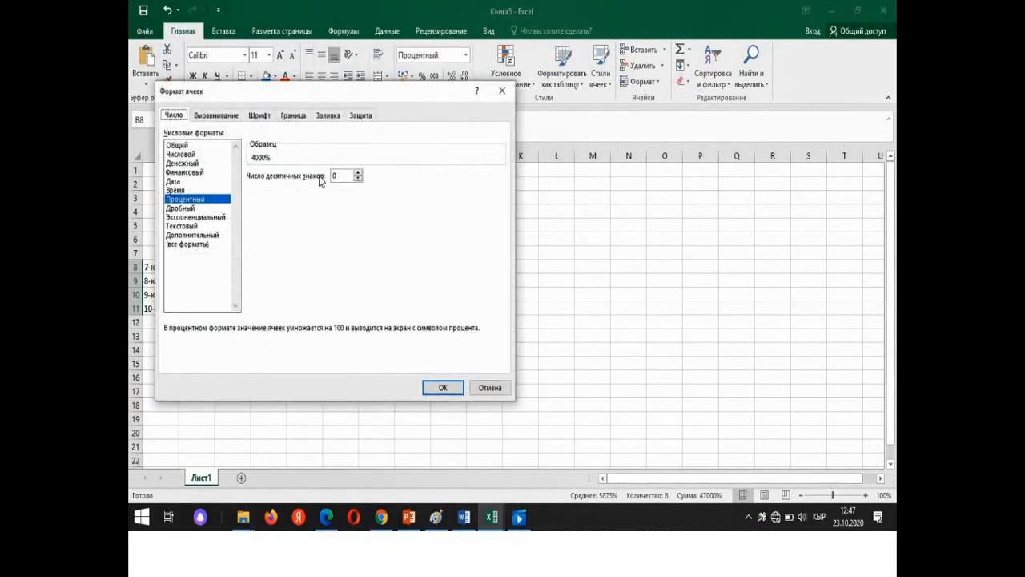
{"action": "left_click", "coordinate": [359, 175]}
{"action": "left_click", "coordinate": [435, 387]}
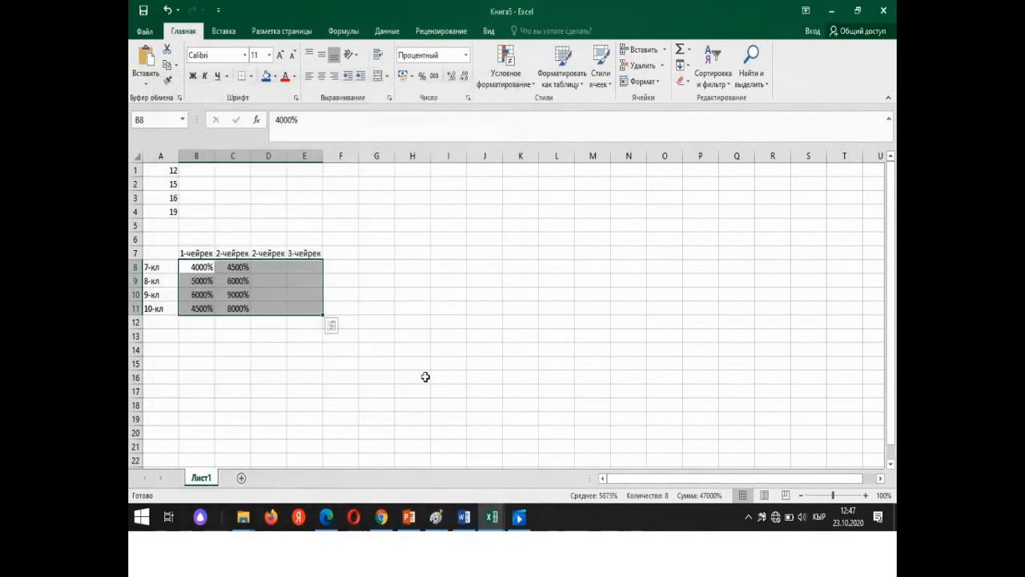
{"action": "left_click", "coordinate": [284, 325]}
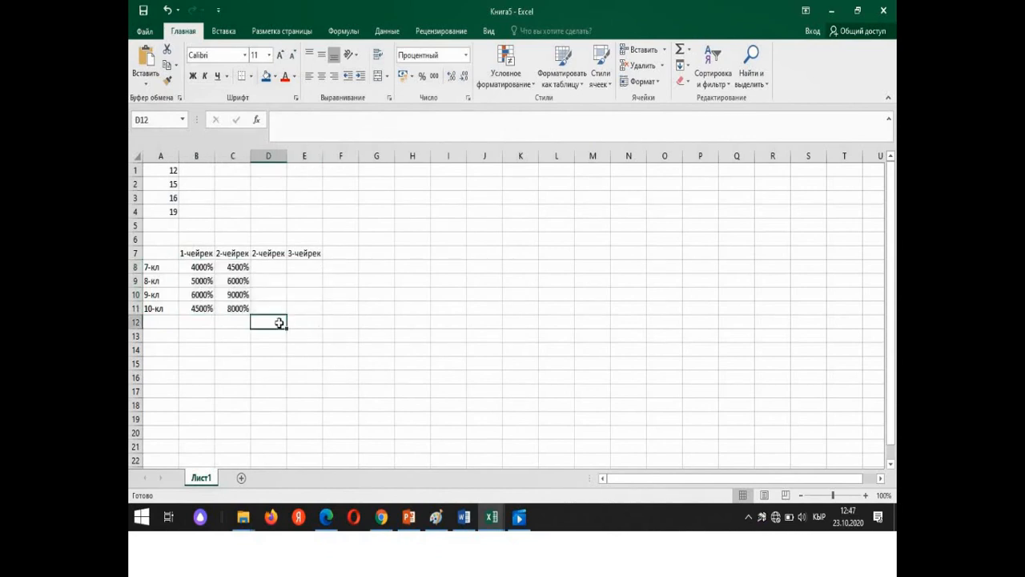
Step: Enter 50%, 90%, 60% and 70% in cells D8 to D11 under the second 2-чейрек heading
{"action": "left_click", "coordinate": [272, 269]}
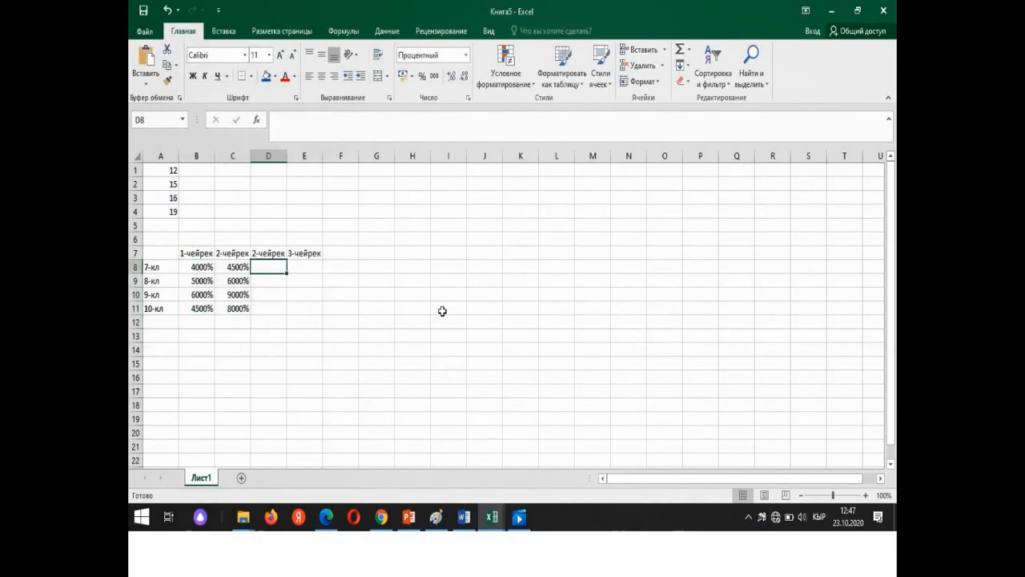
{"action": "type", "text": "50"}
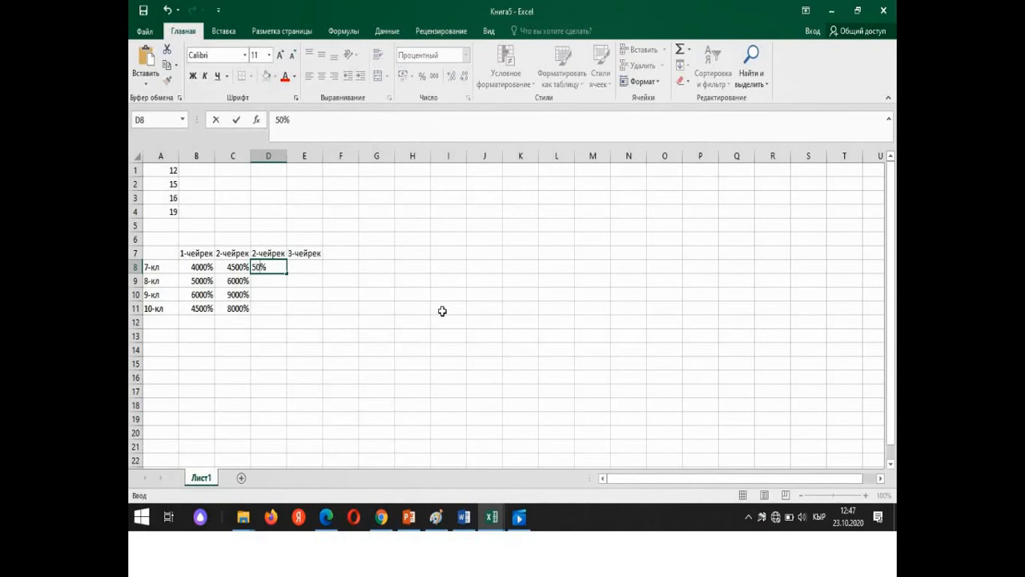
{"action": "key", "text": "Return"}
{"action": "type", "text": "90"}
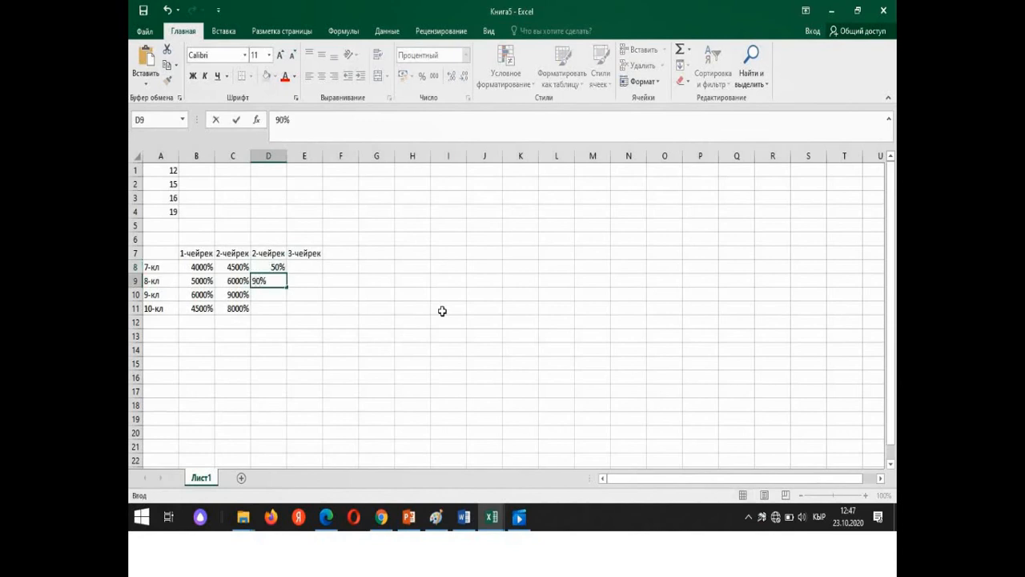
{"action": "key", "text": "Return"}
{"action": "type", "text": "60"}
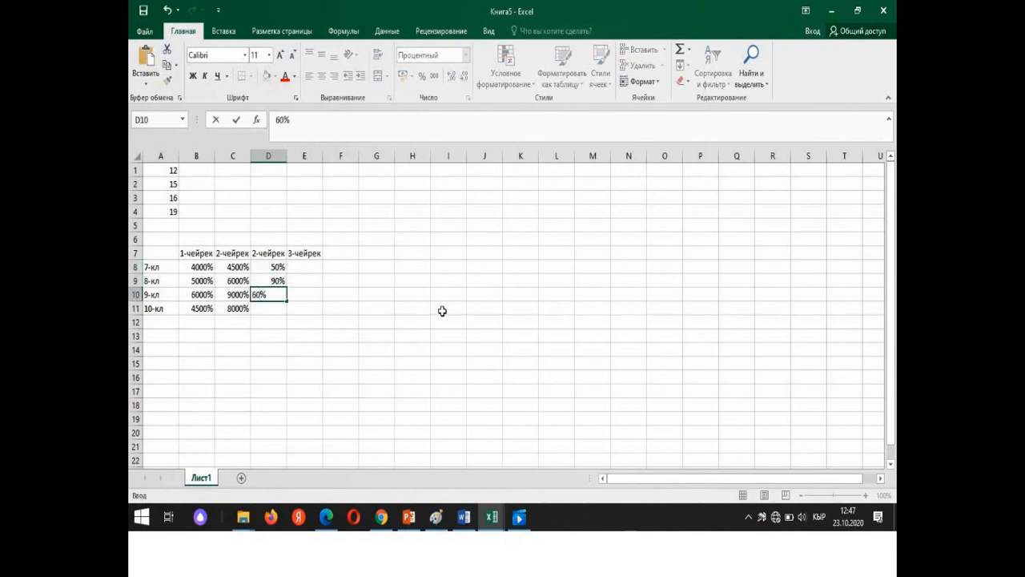
{"action": "key", "text": "Return"}
{"action": "type", "text": "70"}
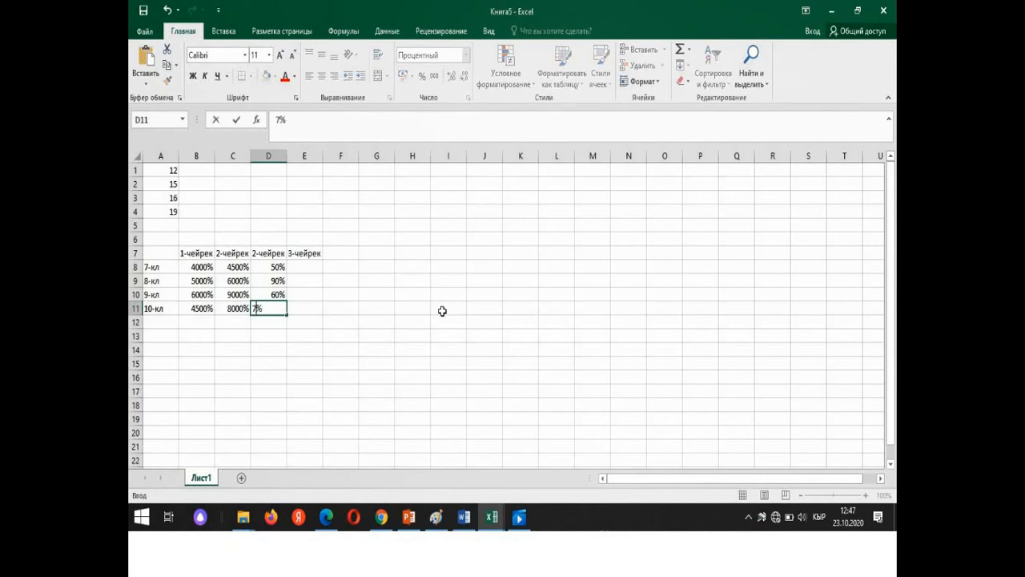
Step: Enter 43%, 45%, 32% and 39% in cells E8 to E11 under the 3-чейрек heading
{"action": "left_click", "coordinate": [307, 266]}
{"action": "type", "text": "4"}
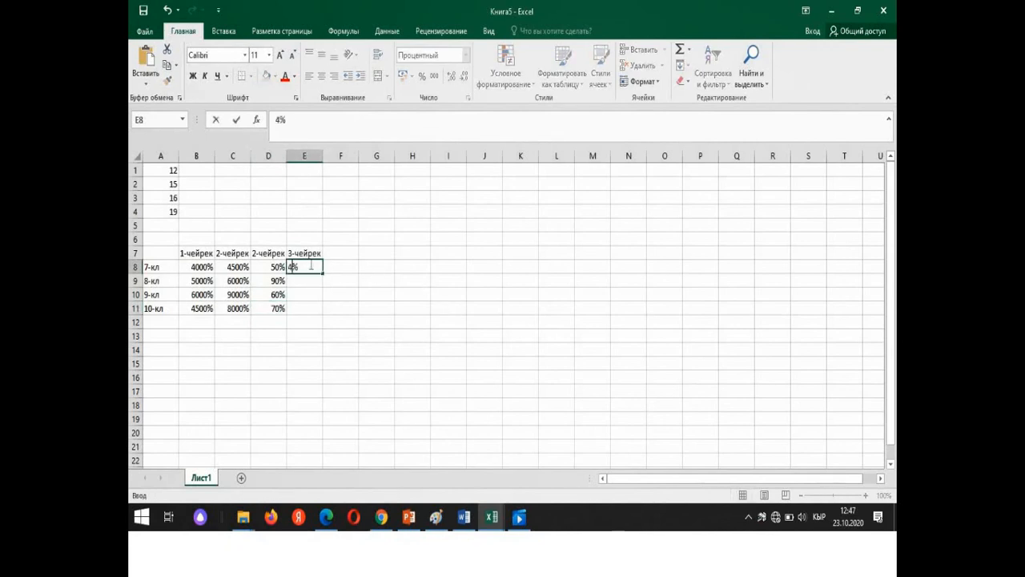
{"action": "type", "text": "5"}
{"action": "key", "text": "Return"}
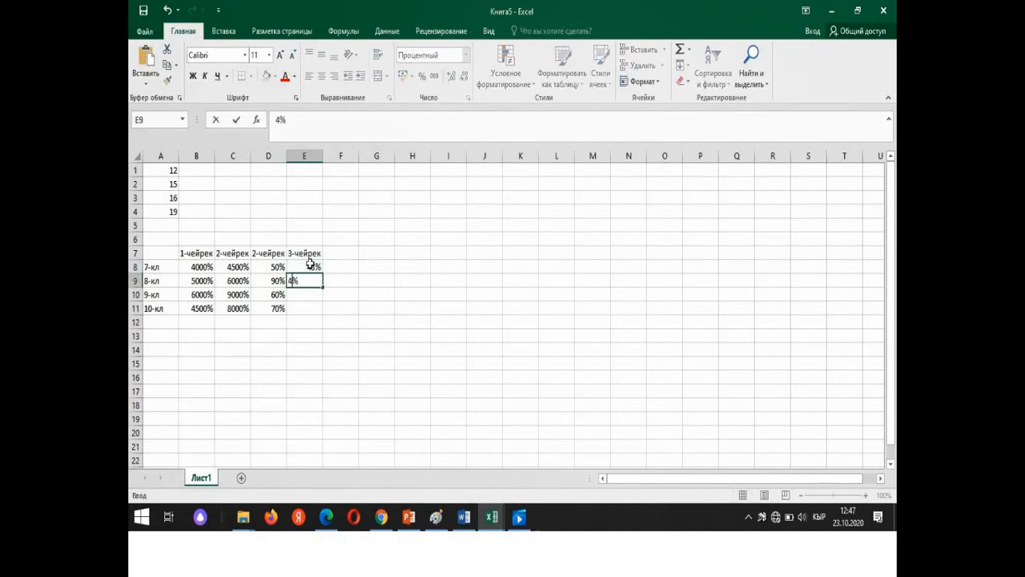
{"action": "type", "text": "45"}
{"action": "key", "text": "Return"}
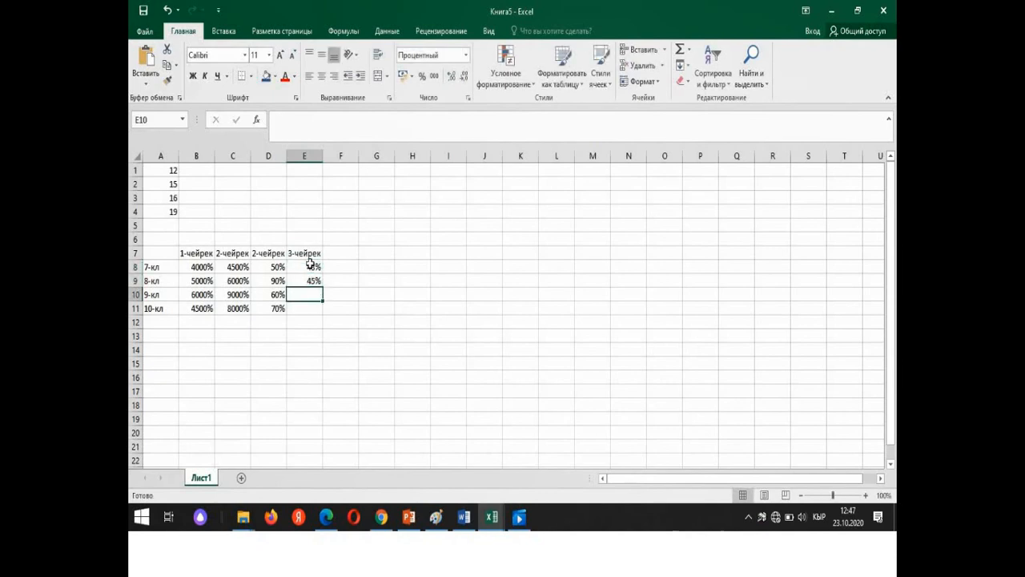
{"action": "type", "text": "32"}
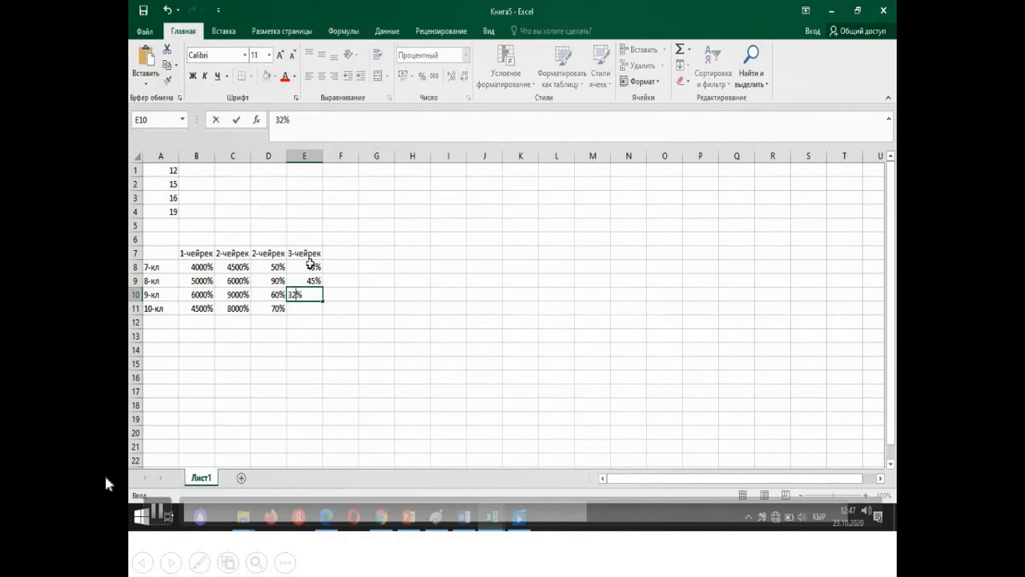
{"action": "key", "text": "Return"}
{"action": "type", "text": "39"}
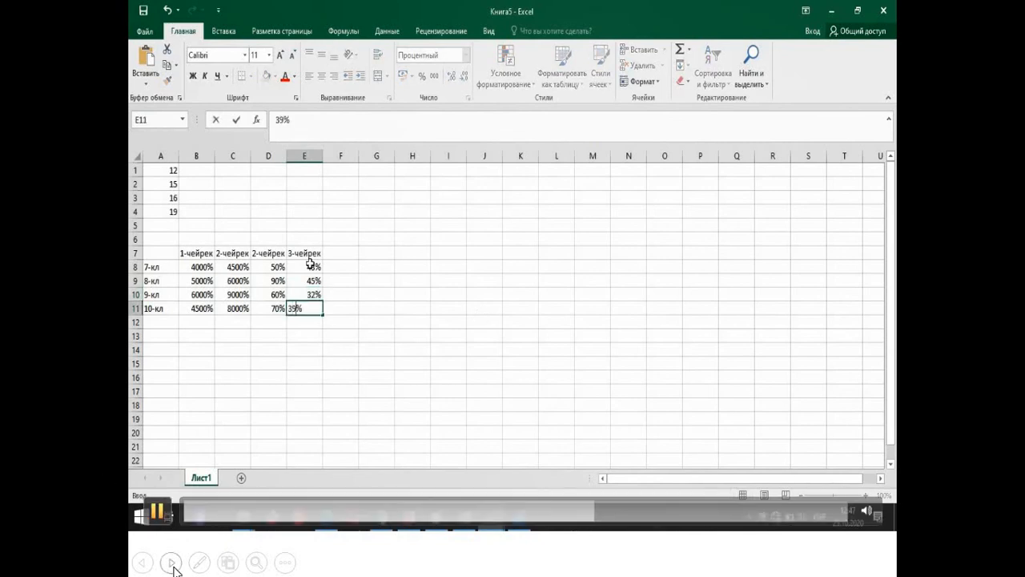
{"action": "left_click", "coordinate": [328, 312]}
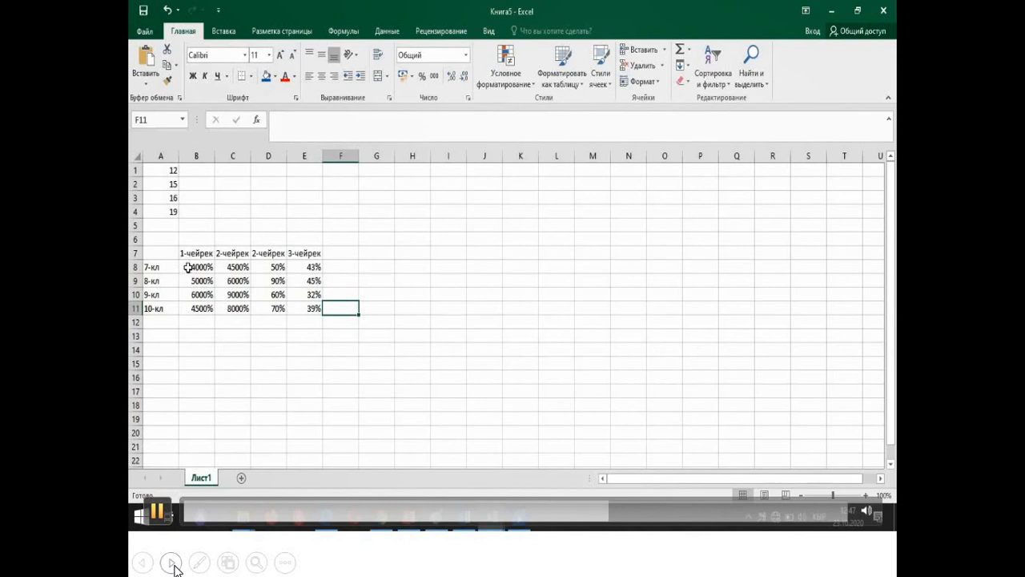
Step: Try a statistical histogram of the B8:B11 values with the first multicolour palette, and undo the chart
{"action": "left_click_drag", "start_coordinate": [190, 270], "coordinate": [197, 309]}
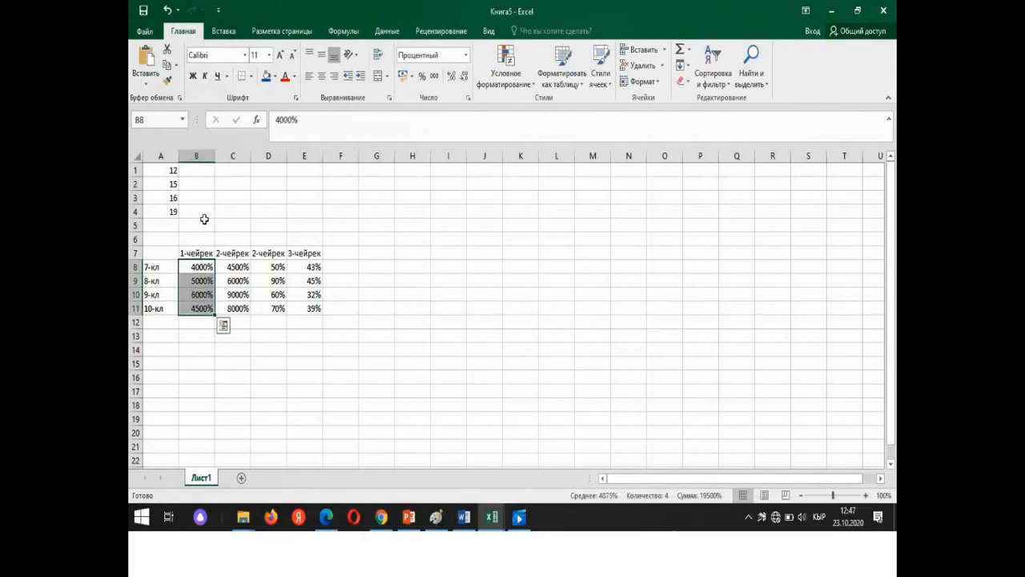
{"action": "left_click", "coordinate": [224, 32]}
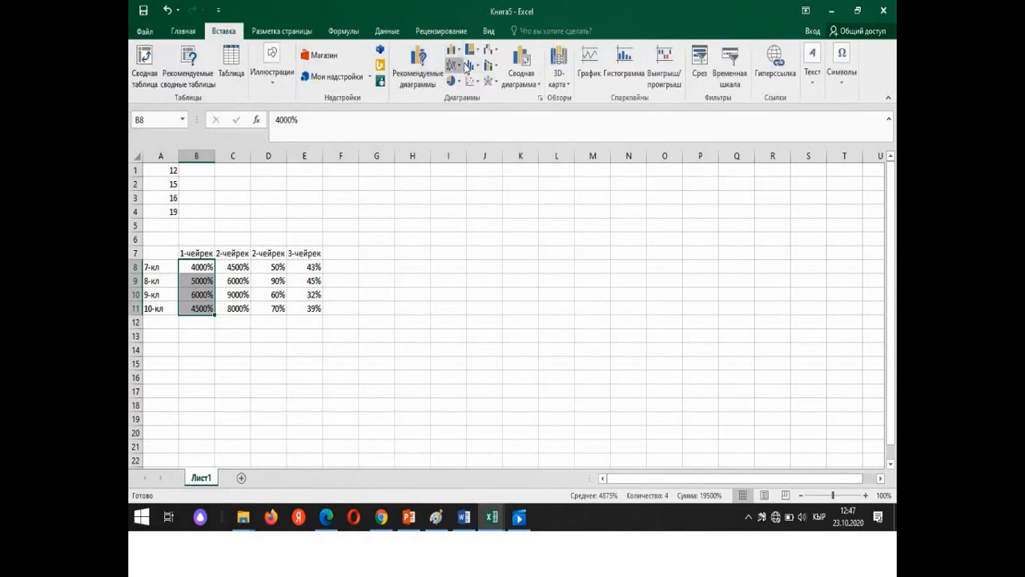
{"action": "left_click", "coordinate": [478, 69]}
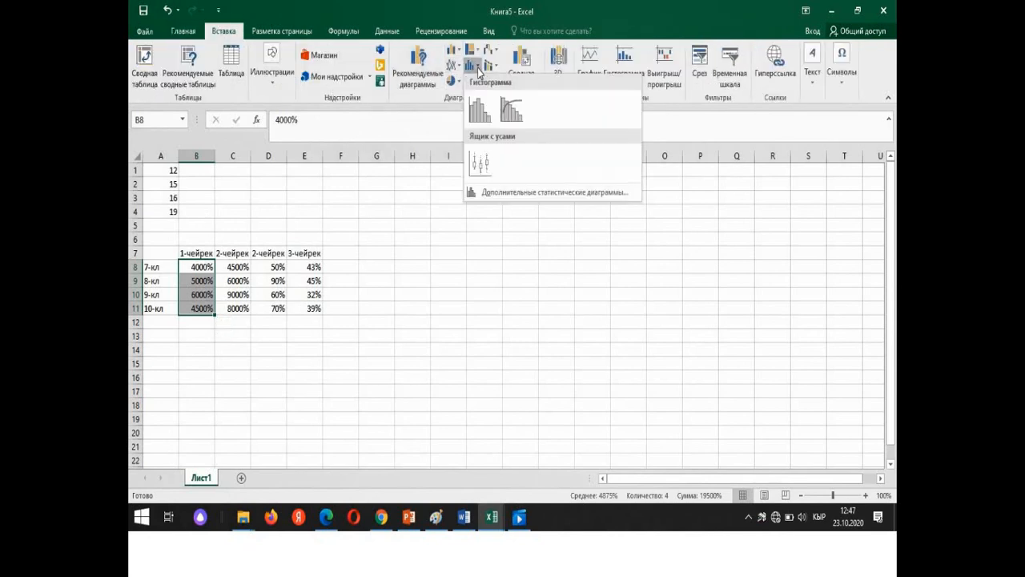
{"action": "left_click", "coordinate": [479, 110]}
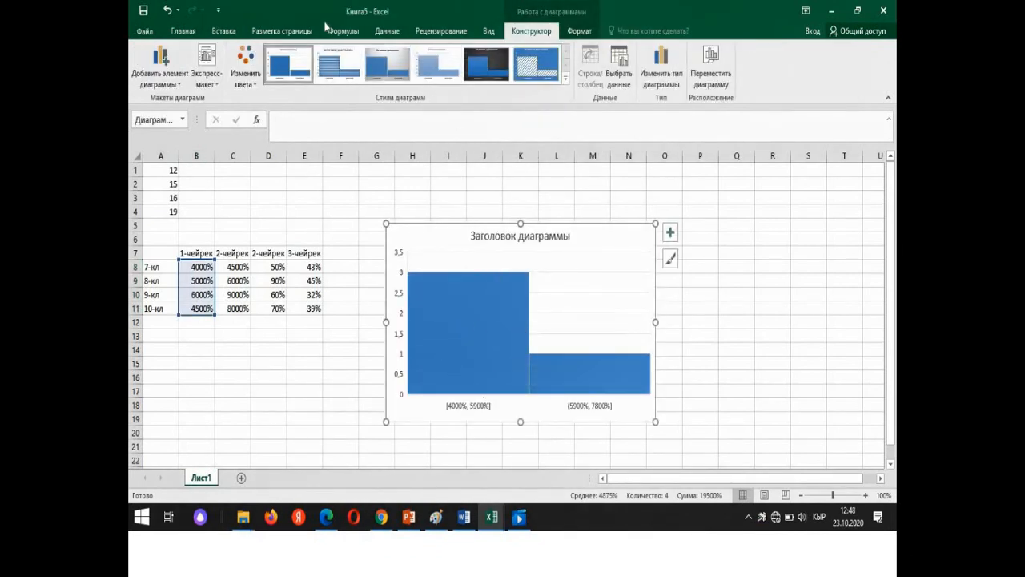
{"action": "left_click", "coordinate": [253, 85]}
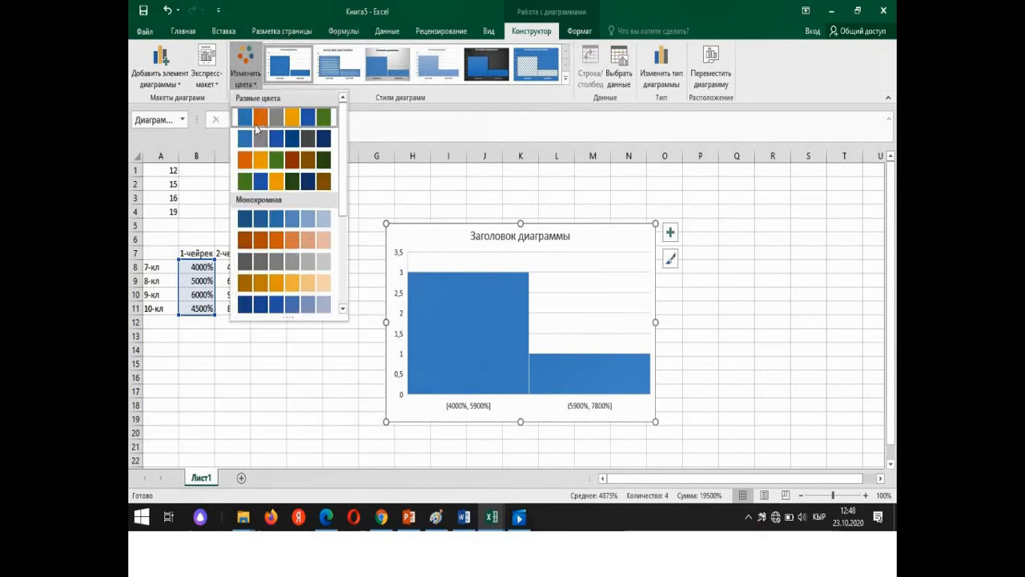
{"action": "left_click", "coordinate": [295, 121]}
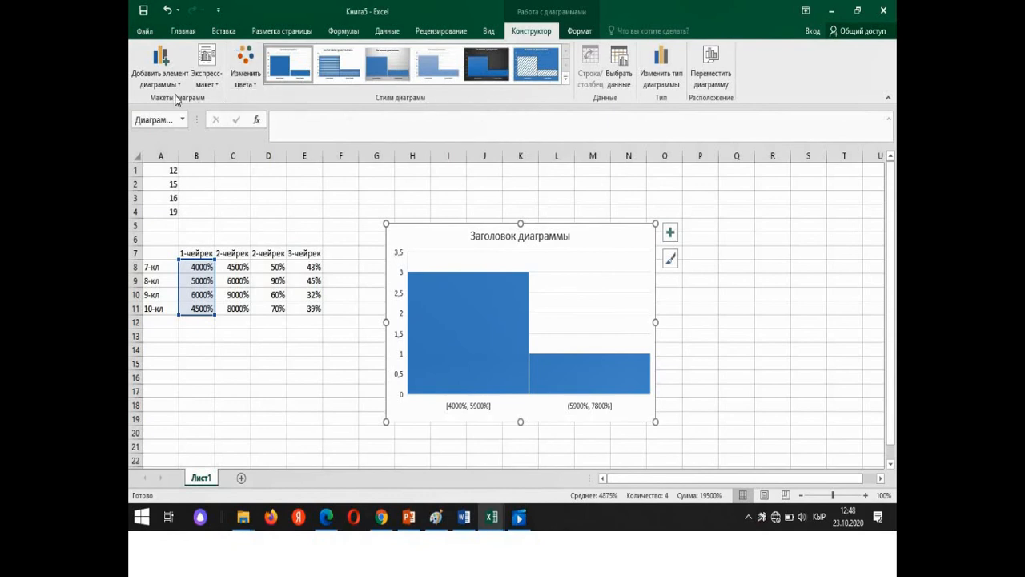
{"action": "left_click", "coordinate": [169, 16]}
{"action": "left_click", "coordinate": [169, 15]}
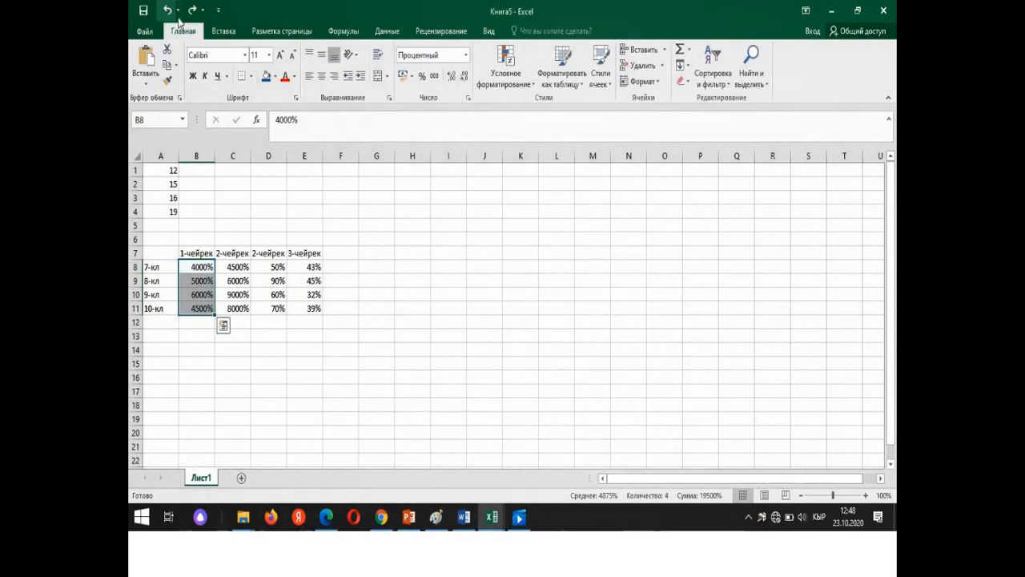
Step: Insert a 3-D clustered column chart (Объемная гистограмма) of the 1-чейрек values in B8:B11
{"action": "left_click", "coordinate": [224, 31]}
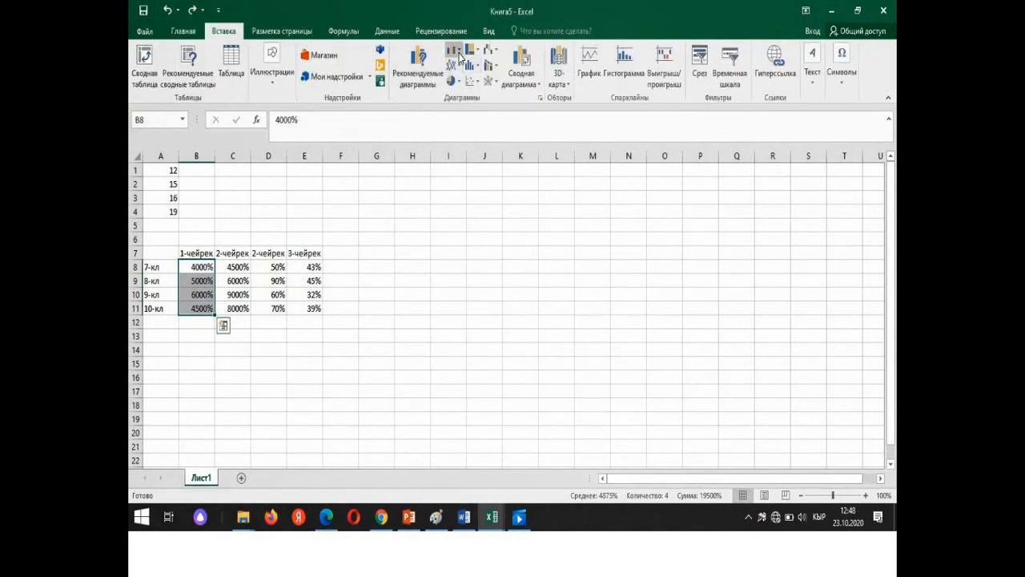
{"action": "left_click", "coordinate": [454, 51]}
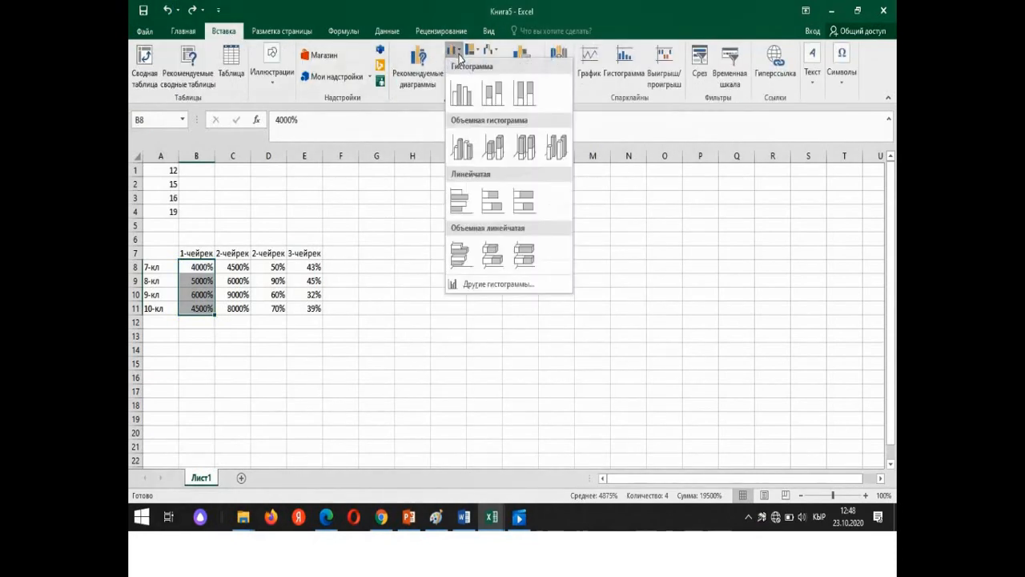
{"action": "left_click", "coordinate": [463, 149]}
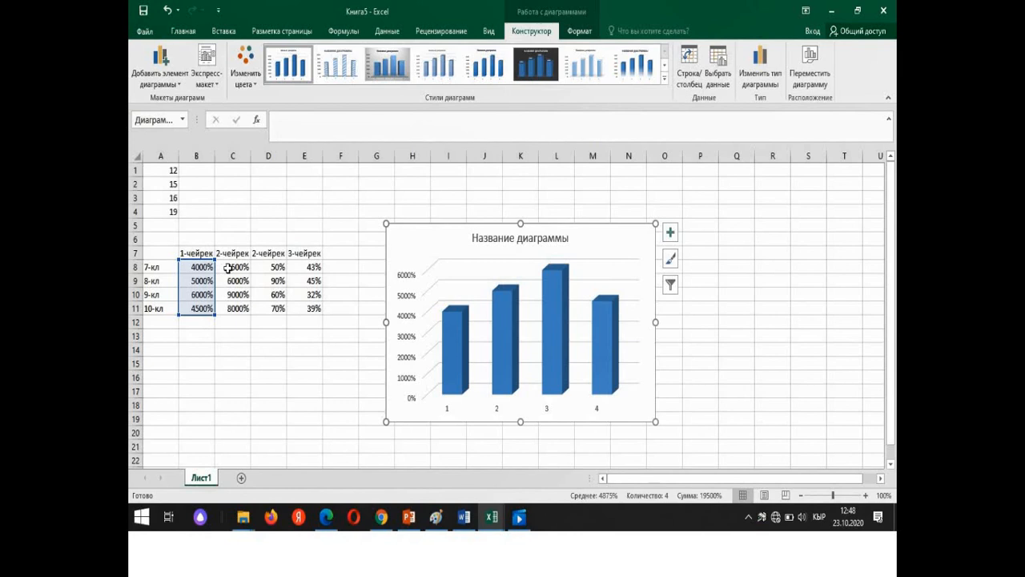
Step: Insert a line chart with markers (График) of the values in C8:C11 under the first 2-чейрек heading
{"action": "left_click_drag", "start_coordinate": [228, 268], "coordinate": [240, 312]}
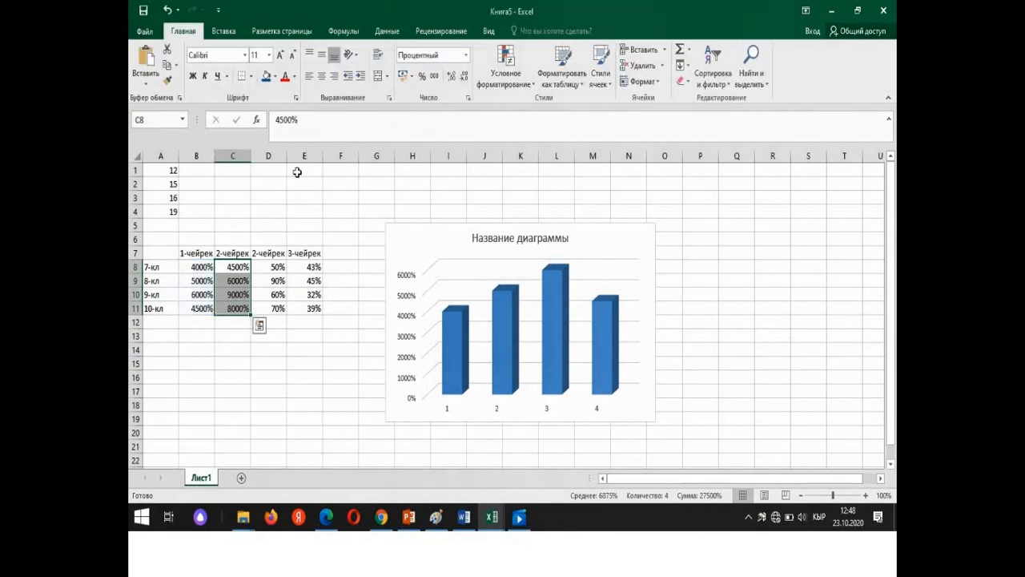
{"action": "left_click", "coordinate": [224, 30]}
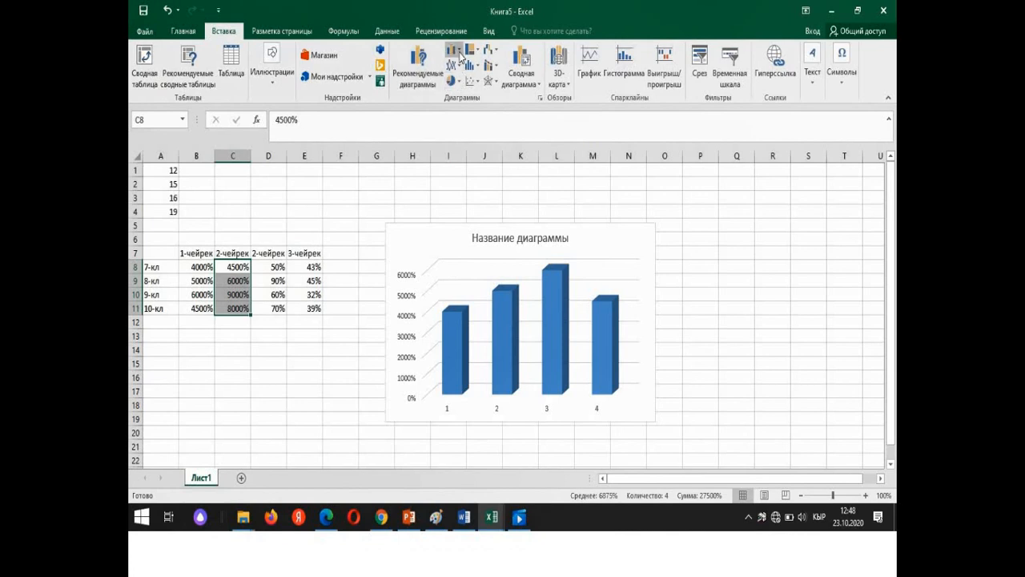
{"action": "left_click", "coordinate": [461, 53]}
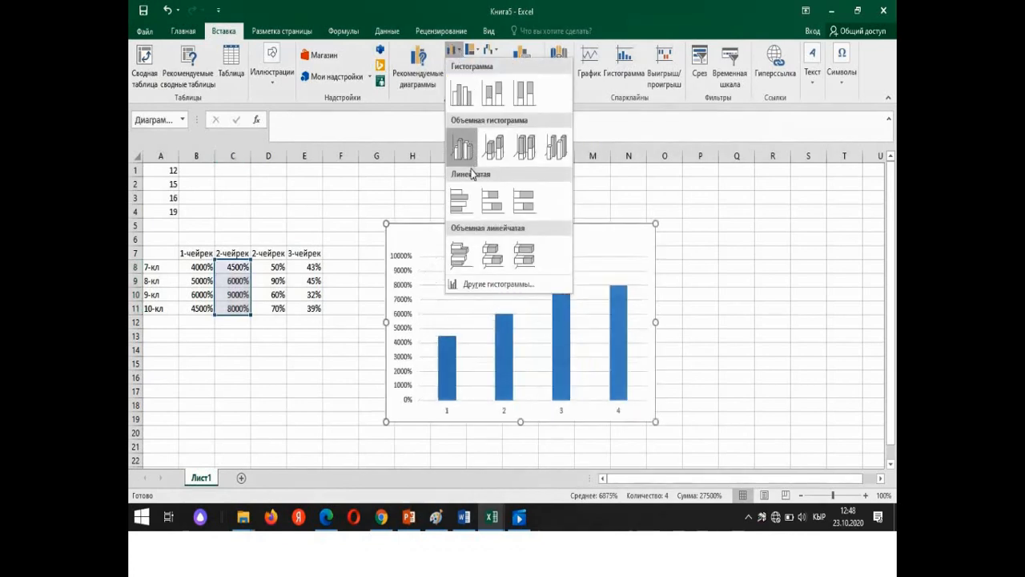
{"action": "left_click", "coordinate": [459, 54]}
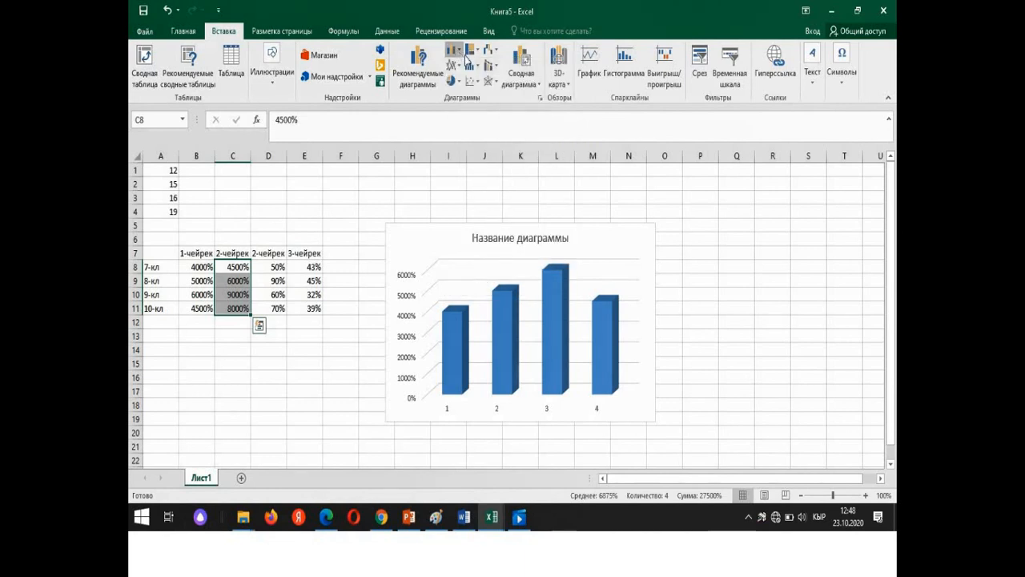
{"action": "left_click", "coordinate": [455, 65]}
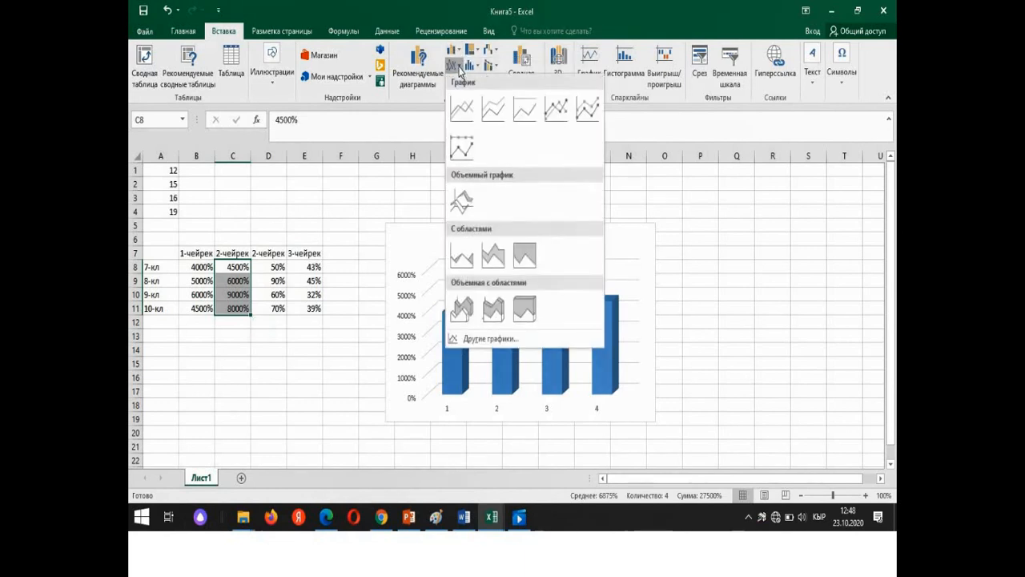
{"action": "left_click", "coordinate": [556, 110]}
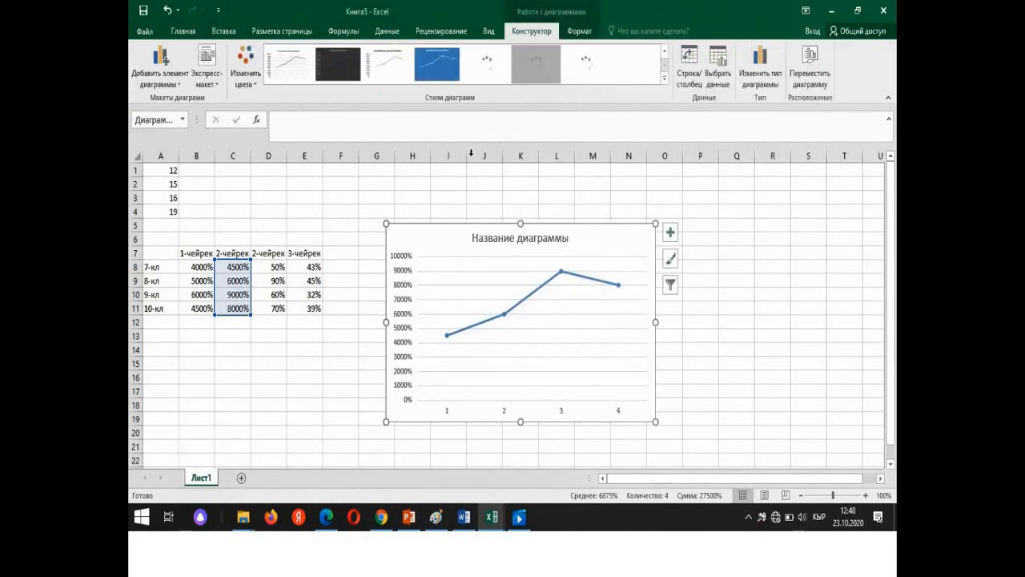